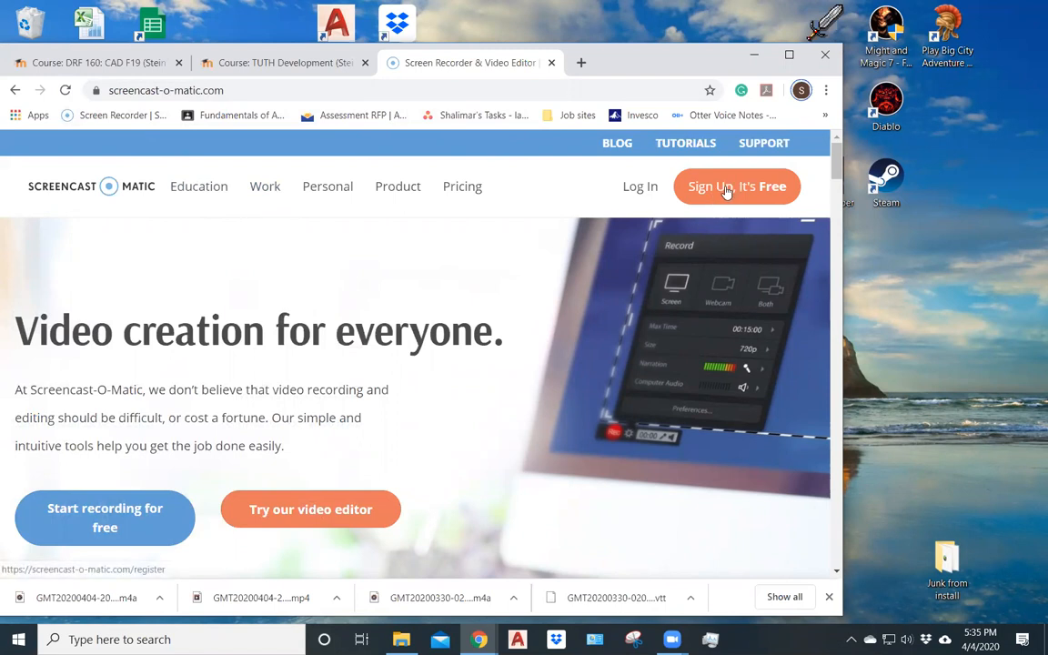
- Log in to the Screencast-O-Matic account with the saved e-mail and password
click(631, 189)
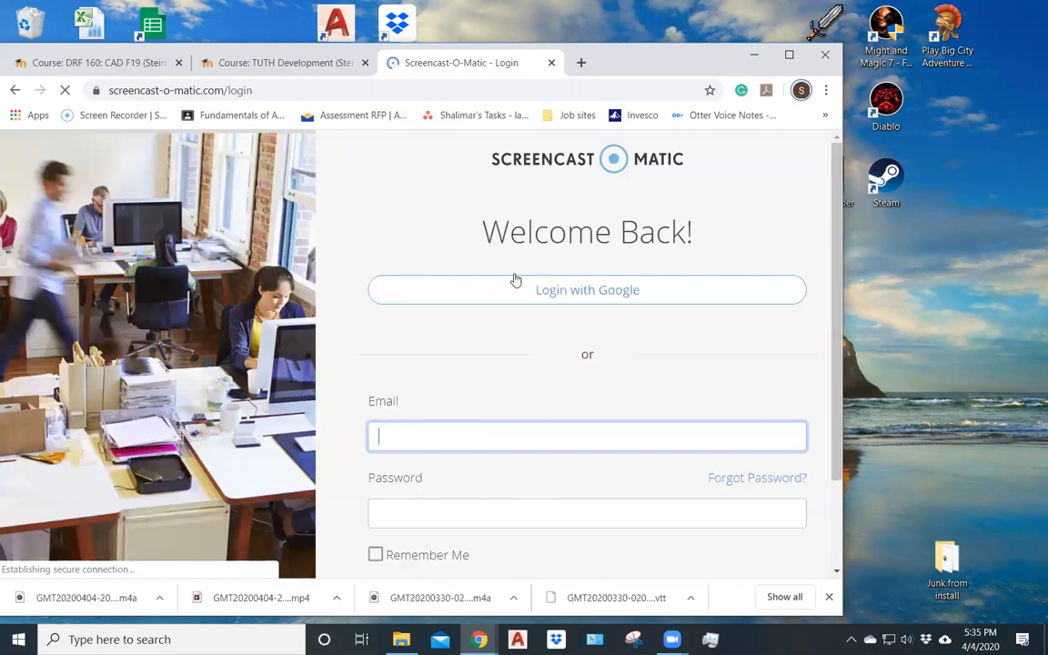
scroll(482, 473, down, 2)
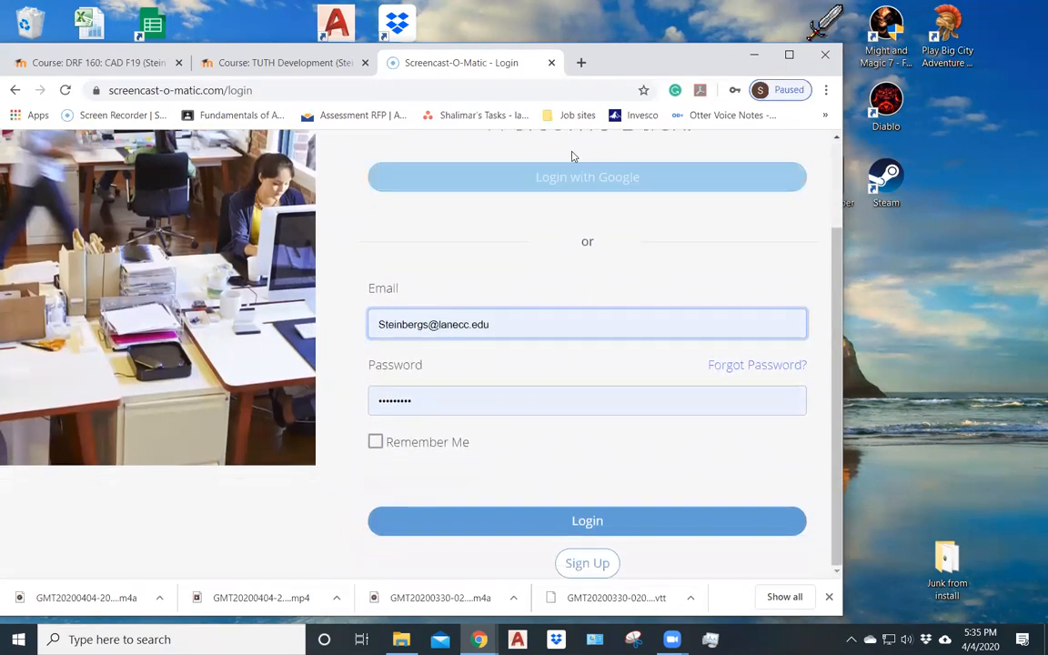
click(537, 522)
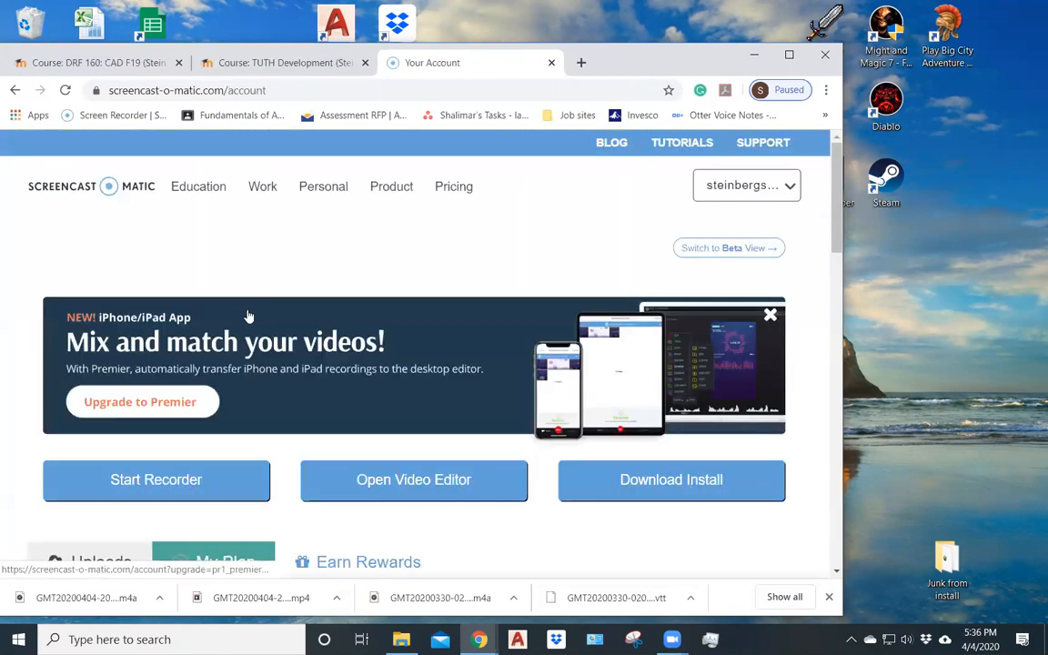
- Launch the screen recorder from the account page and allow Screen Recorder Launcher v2.0 to open
scroll(247, 316, down, 2)
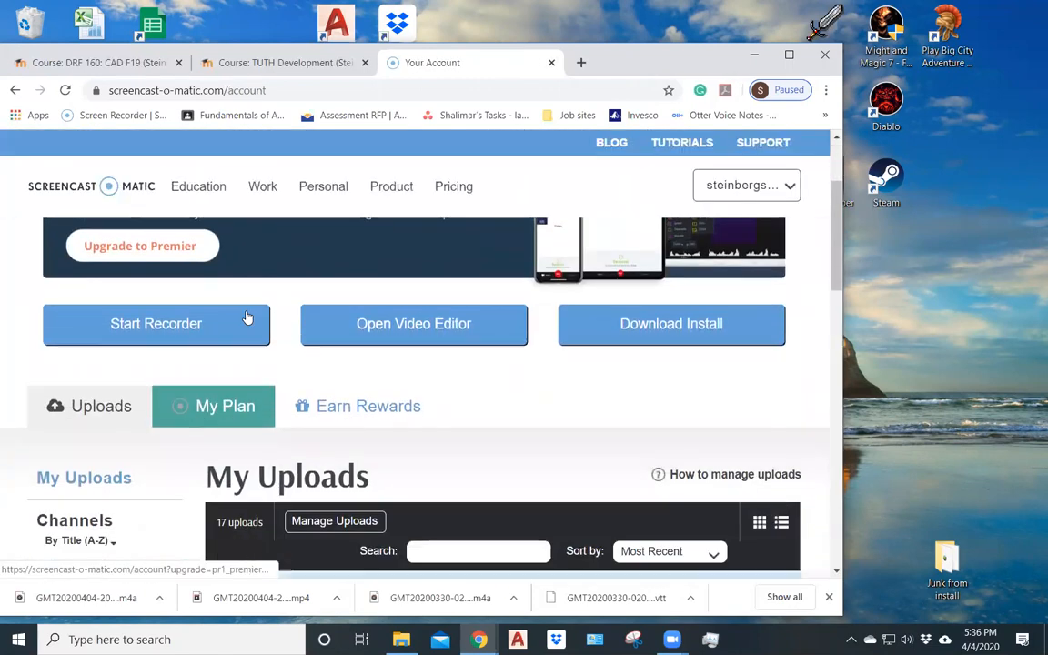
click(167, 329)
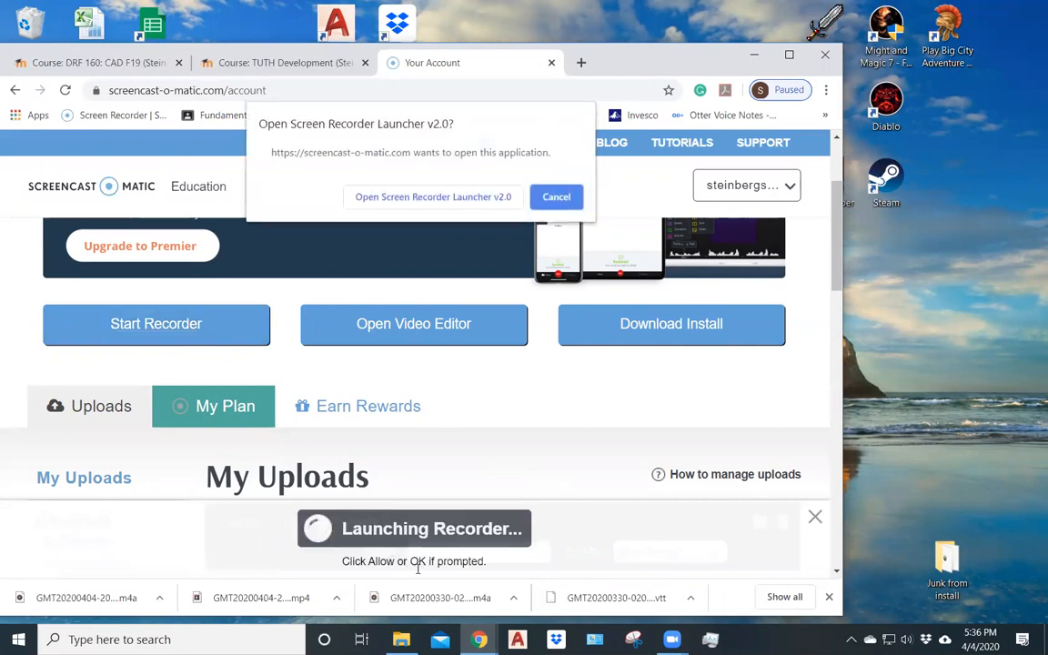
click(405, 198)
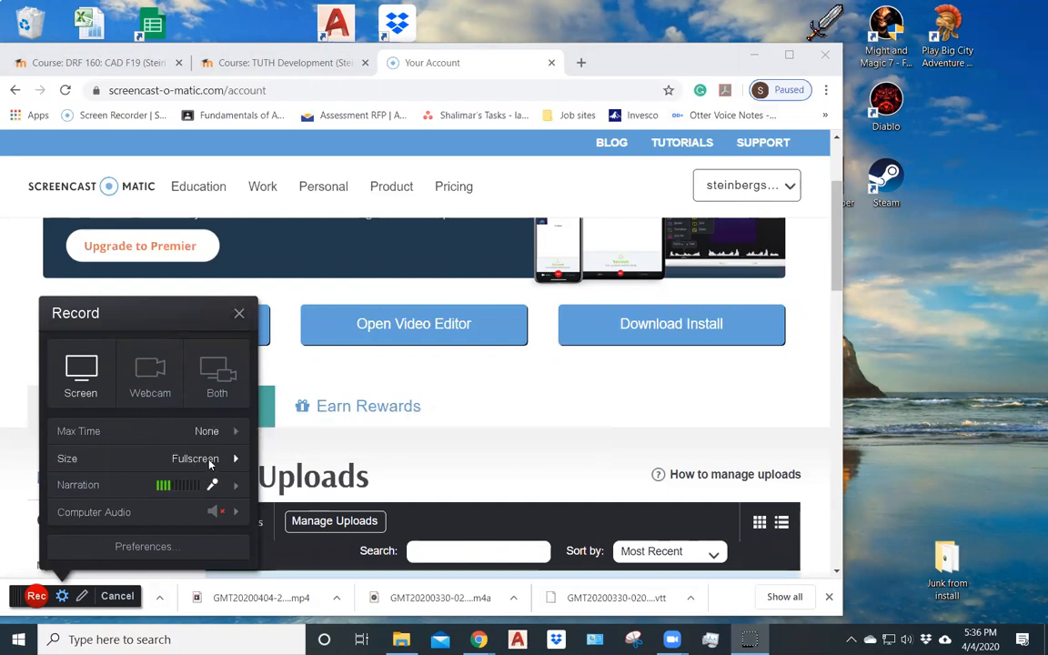
- Review the recorder's size, narration microphone and computer audio settings, and close the settings without changing them
click(235, 460)
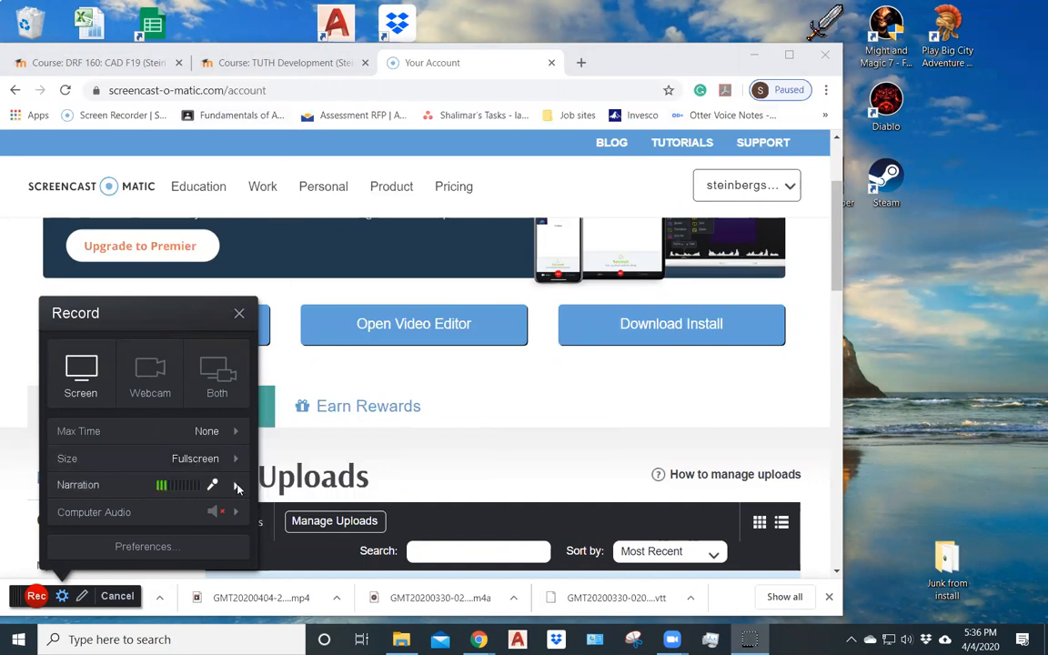
mouse_move(237, 488)
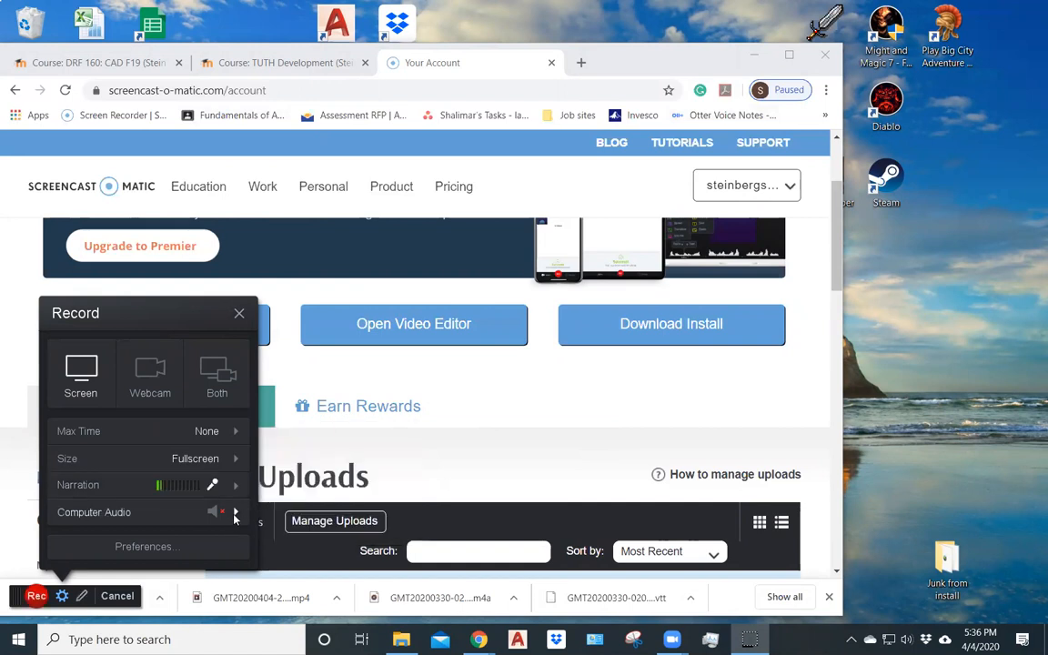
click(236, 489)
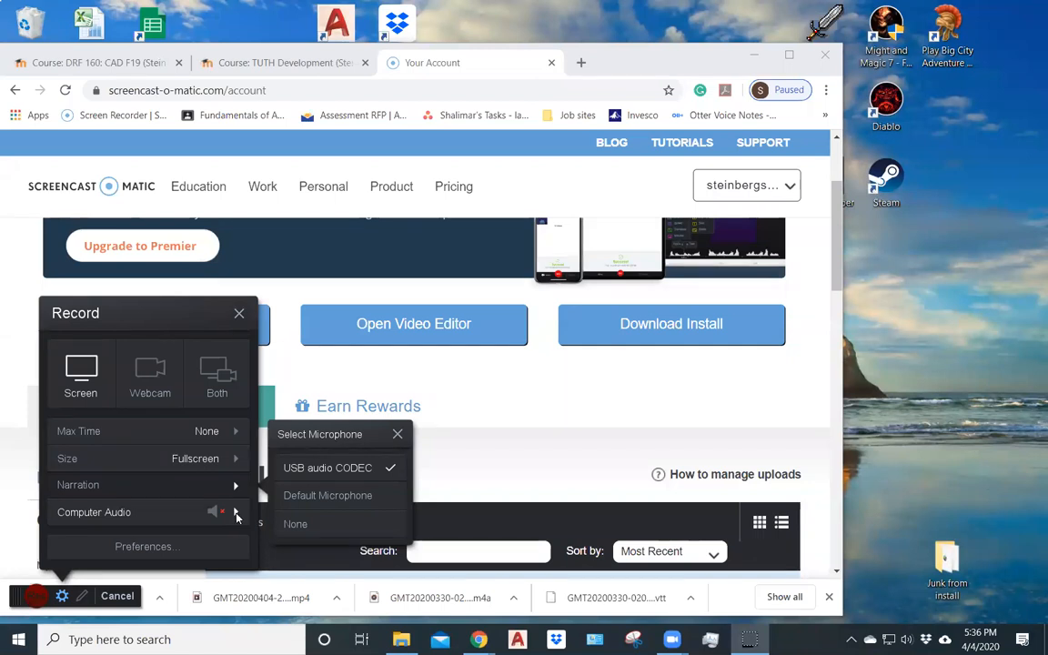
click(242, 517)
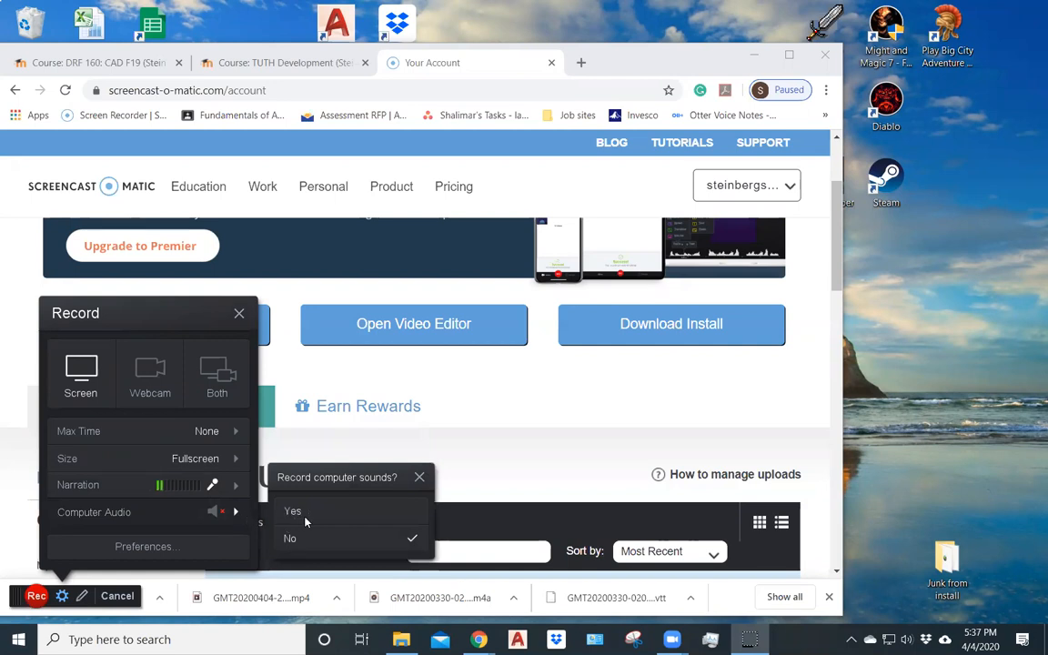
click(236, 514)
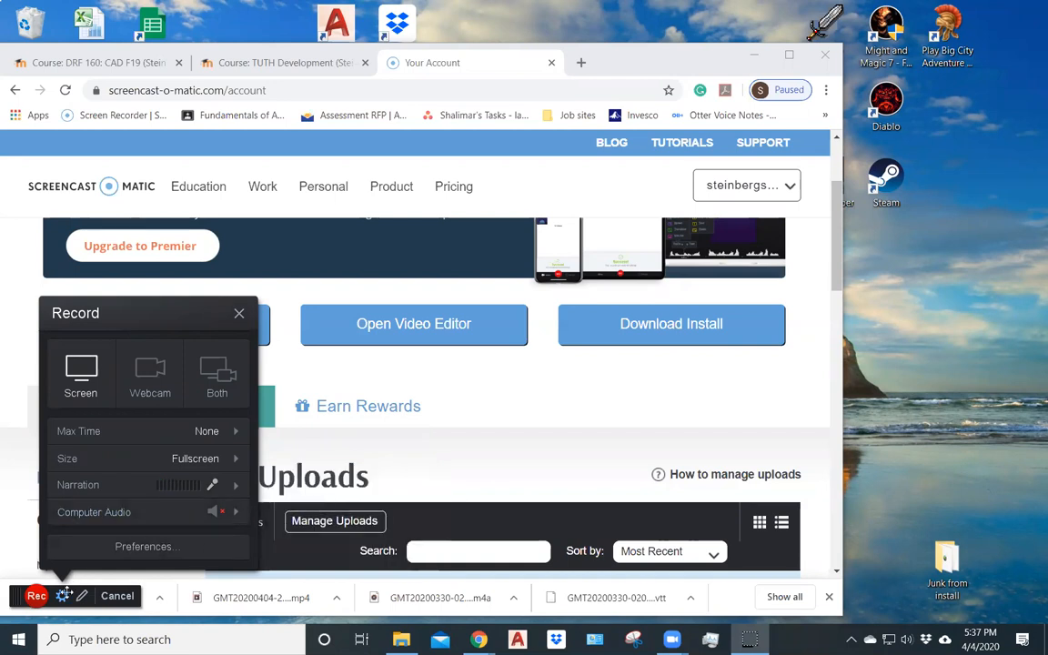
click(63, 597)
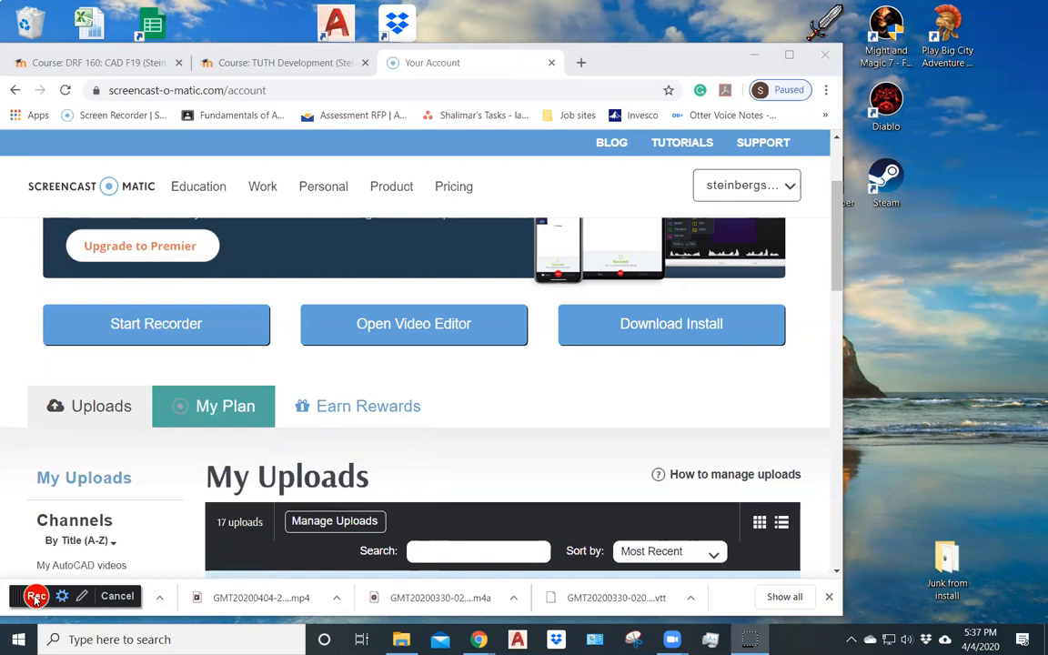
- Record the full screen while opening the Syllabus in the TUTH Development course, and pause the recording
click(37, 596)
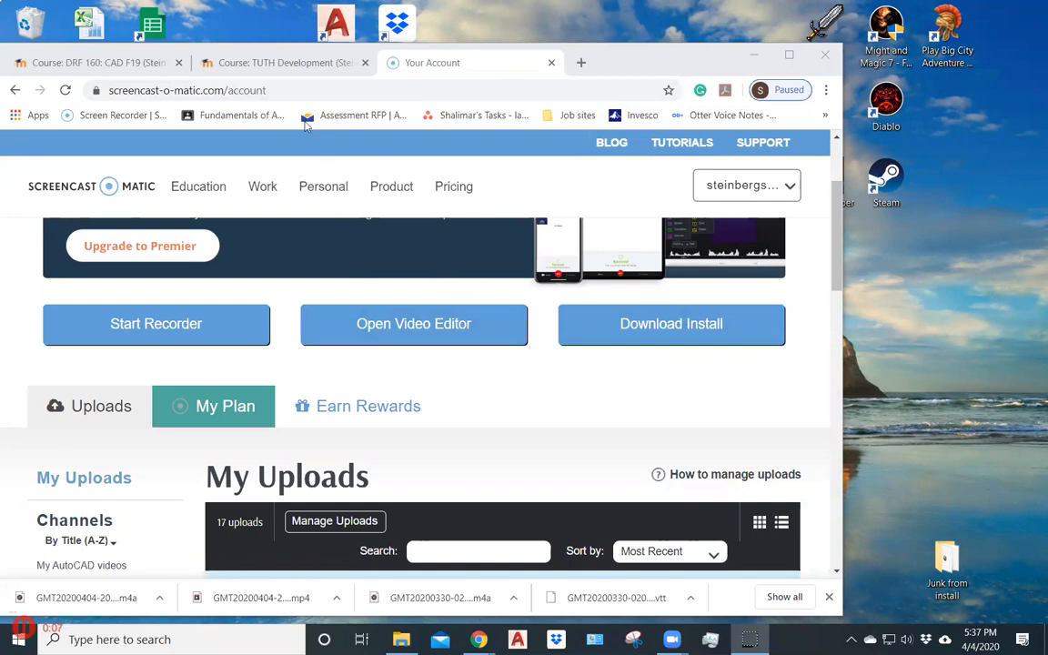
click(227, 62)
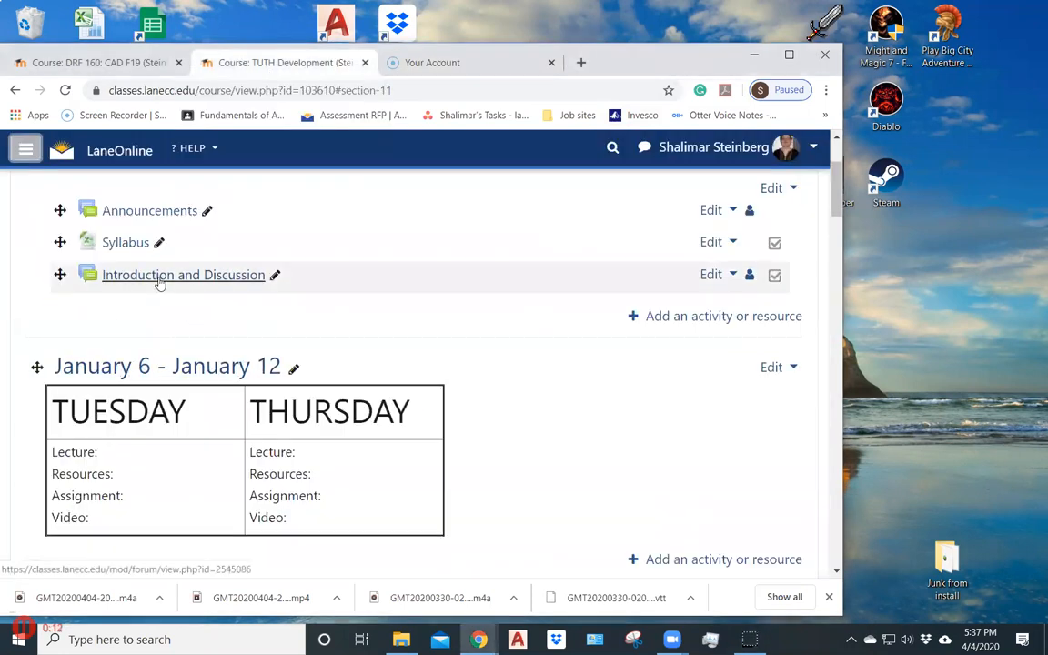
click(128, 244)
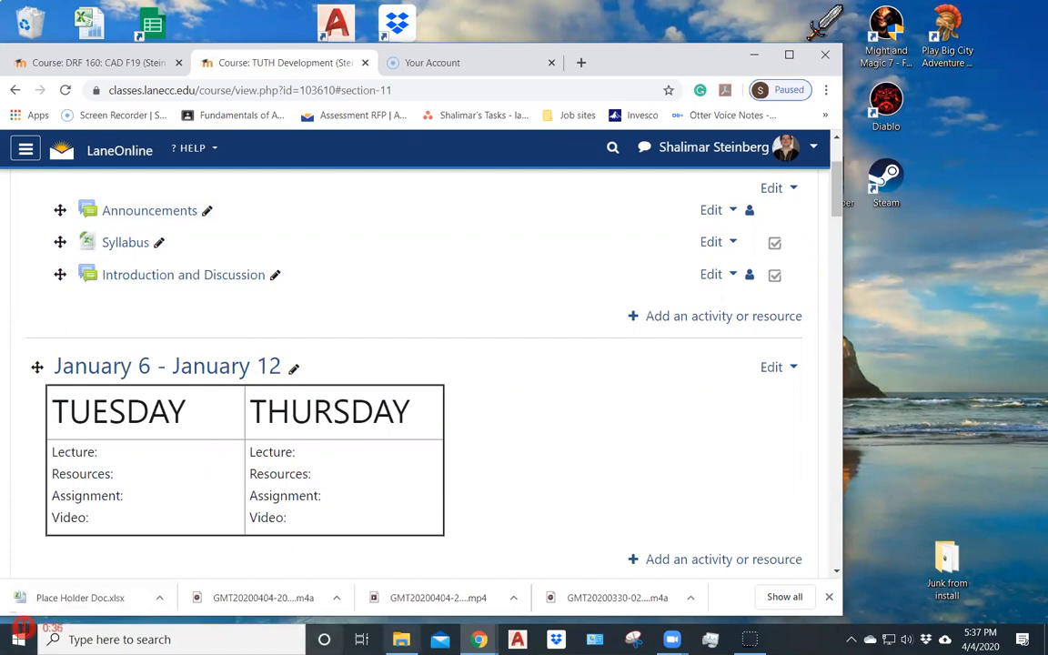
mouse_move(749, 640)
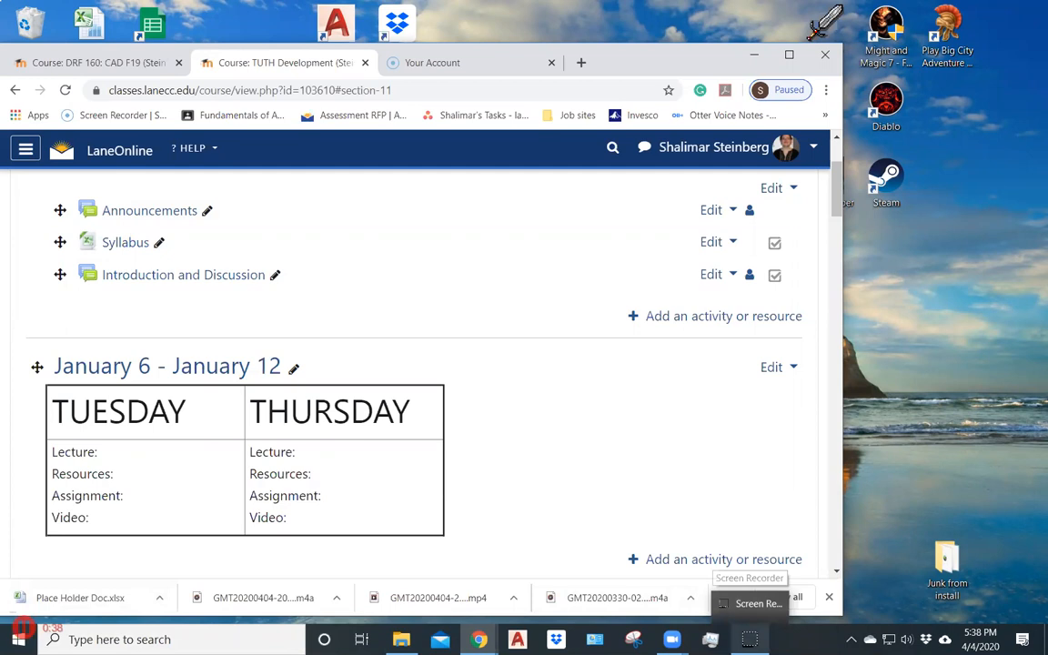
click(26, 627)
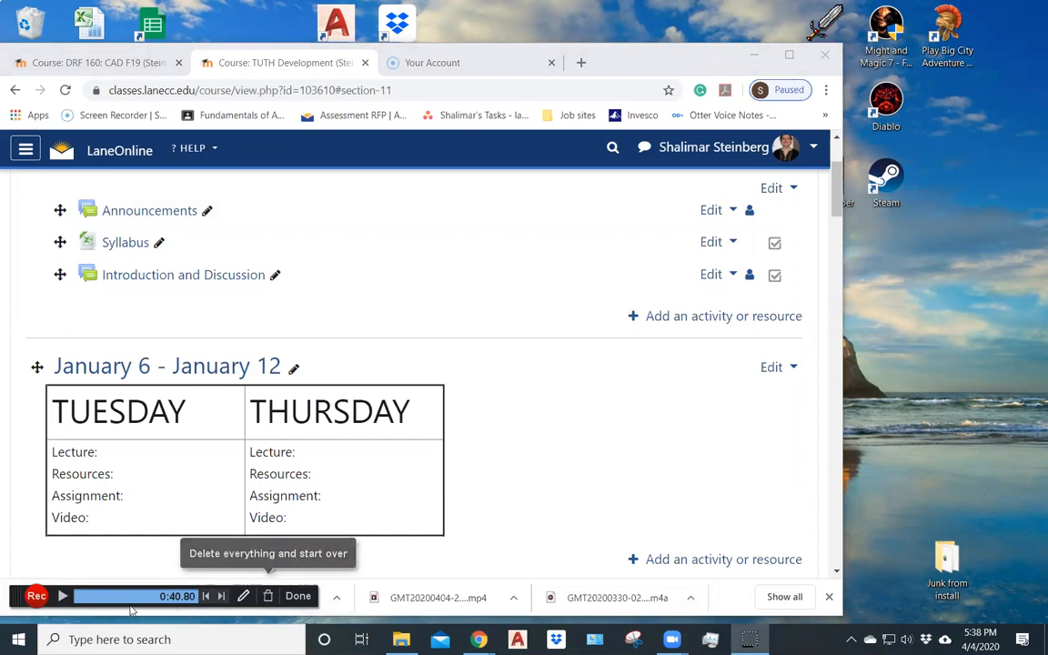
- Finish the recording and choose to save it as a video file named "test record"
click(299, 596)
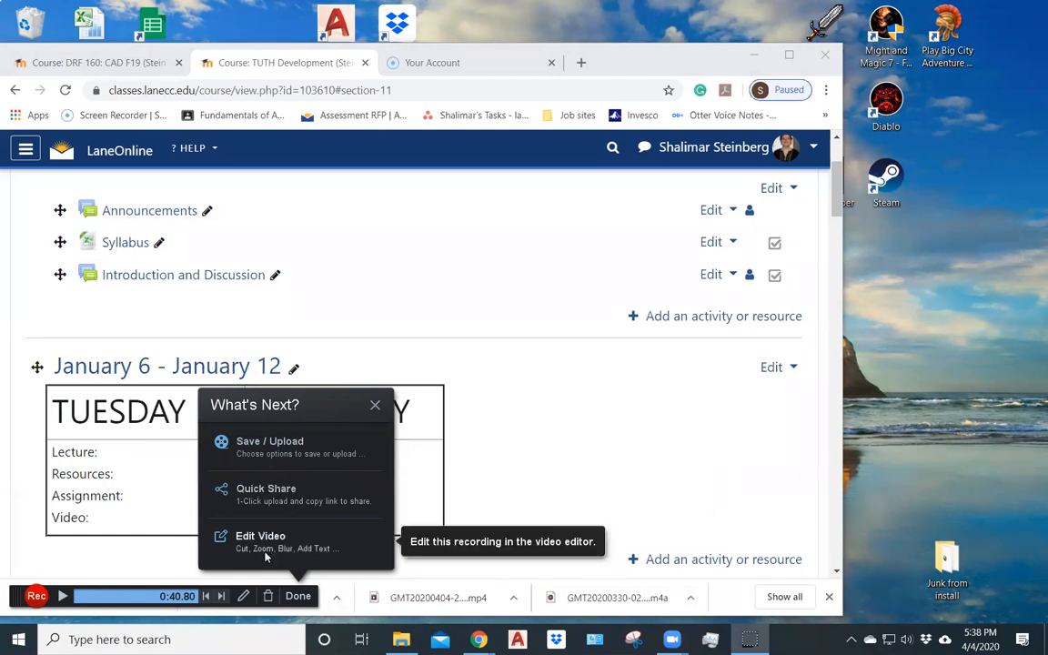
click(275, 452)
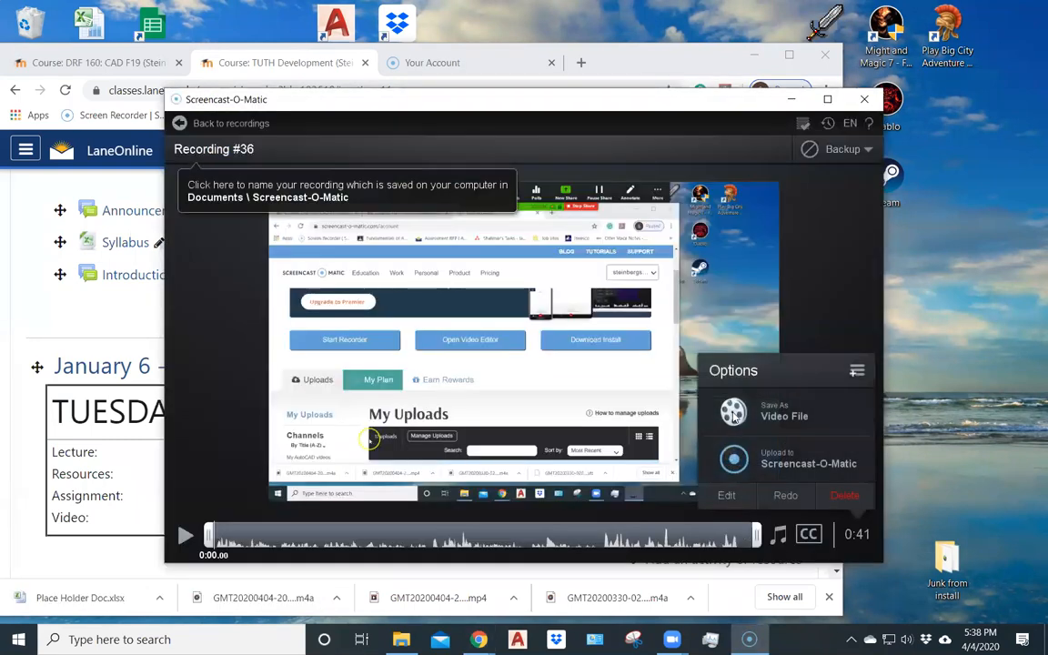
click(788, 414)
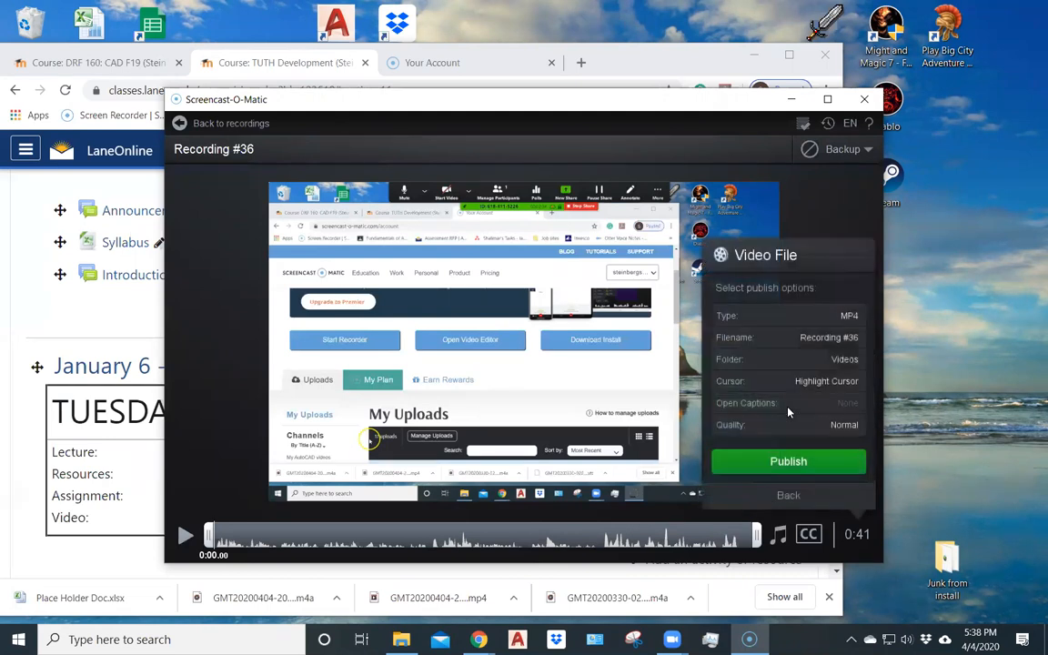
click(780, 338)
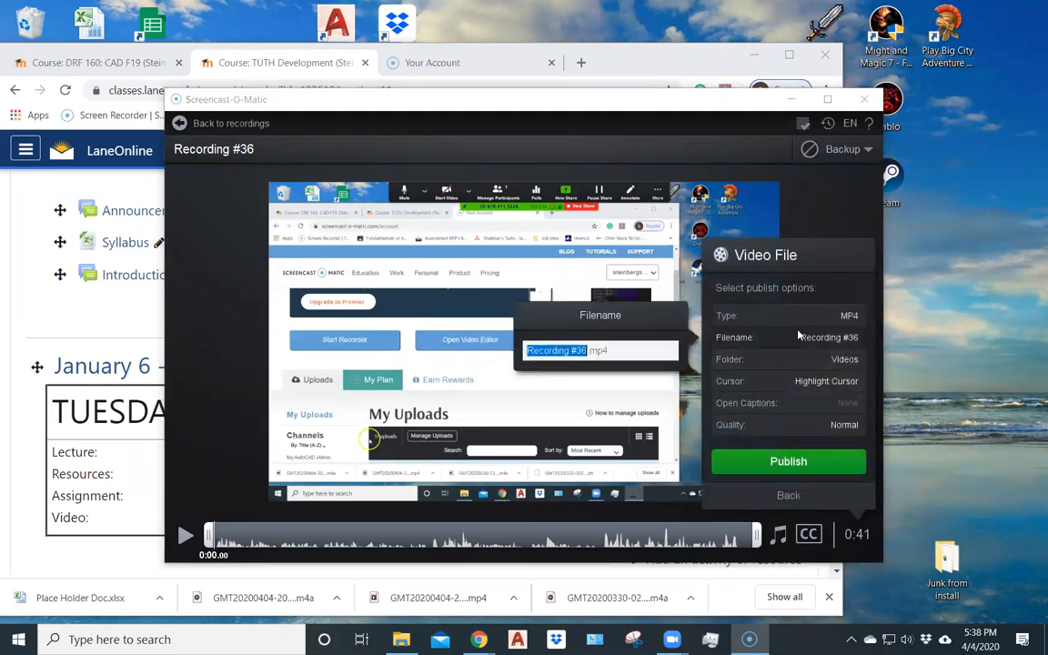
text(test)
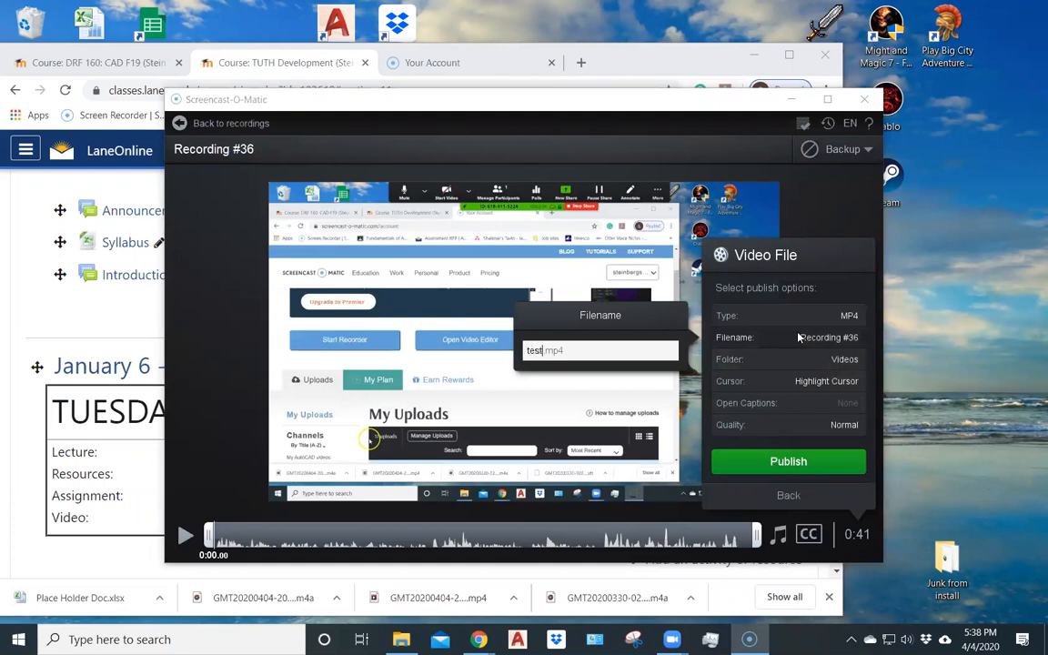
text( record)
- Select the CAD Stuff\Videos folder as the destination and publish the recording there as an MP4
click(844, 361)
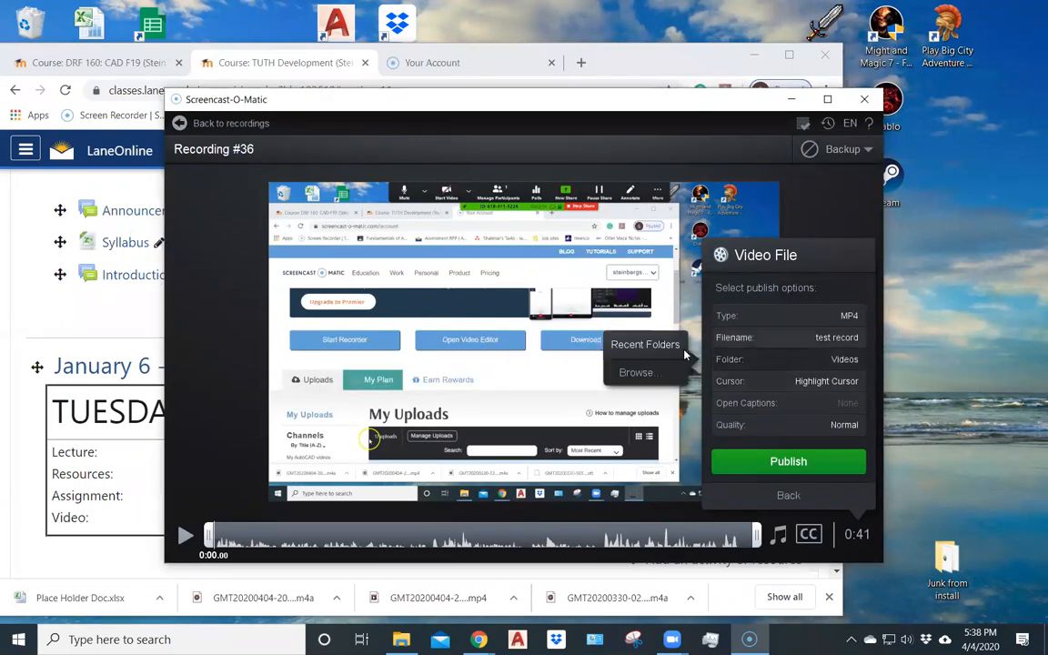
click(650, 370)
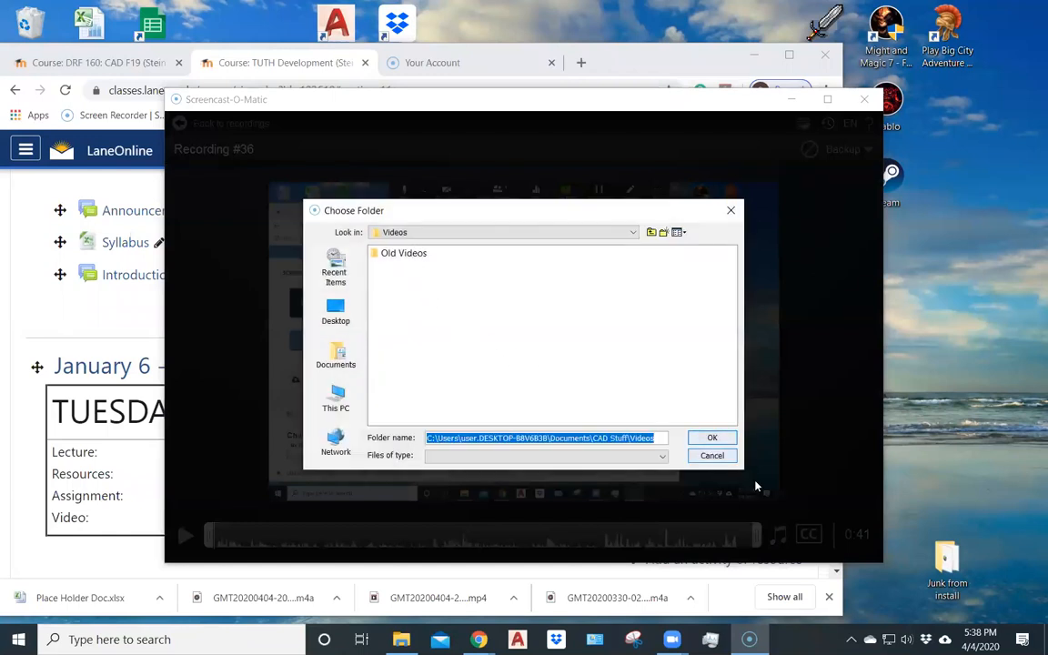
click(713, 438)
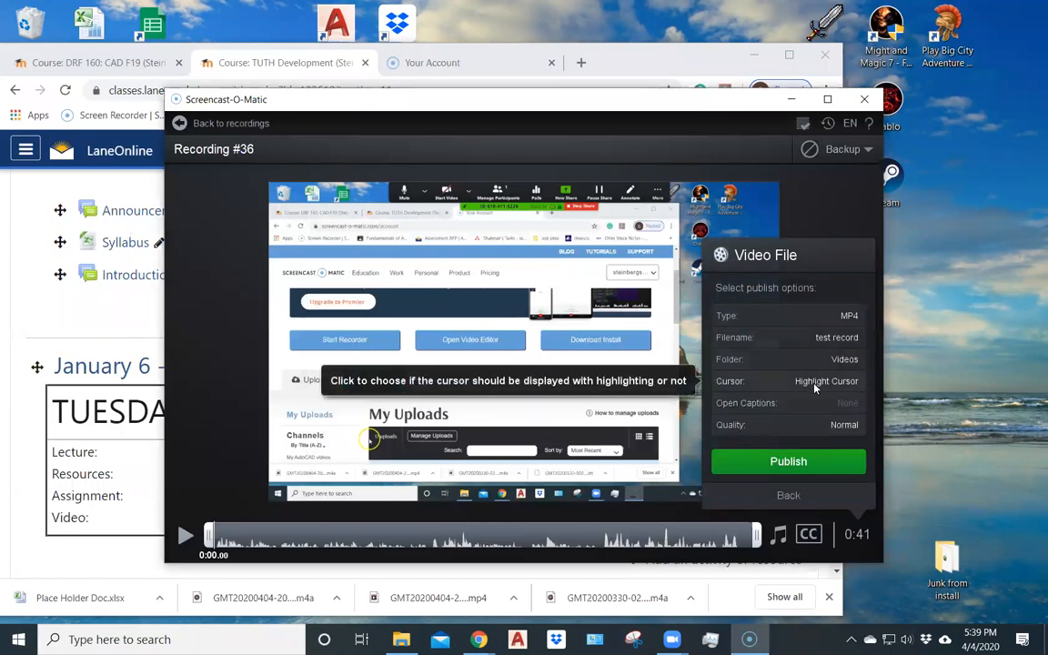
click(788, 461)
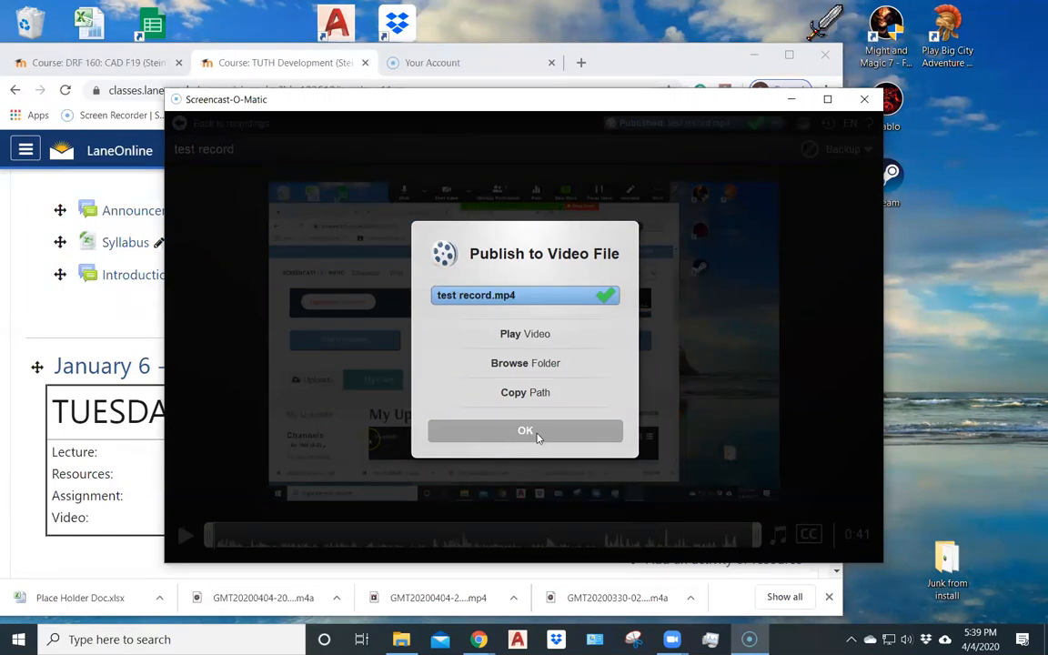
click(527, 431)
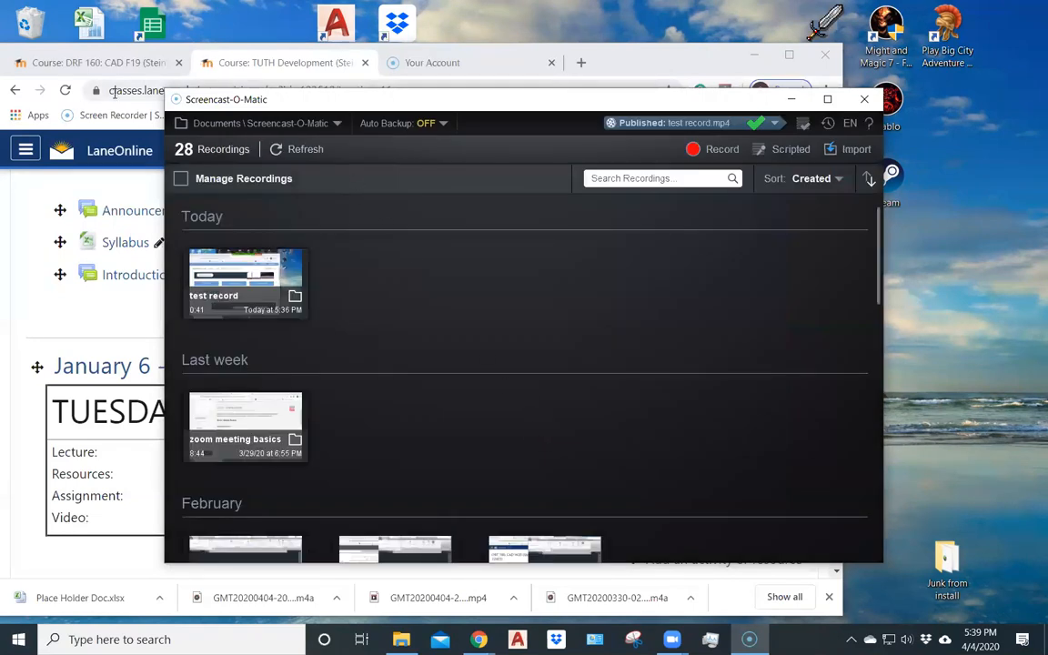
- Switch to Chrome and open YouTube in a new tab
click(719, 71)
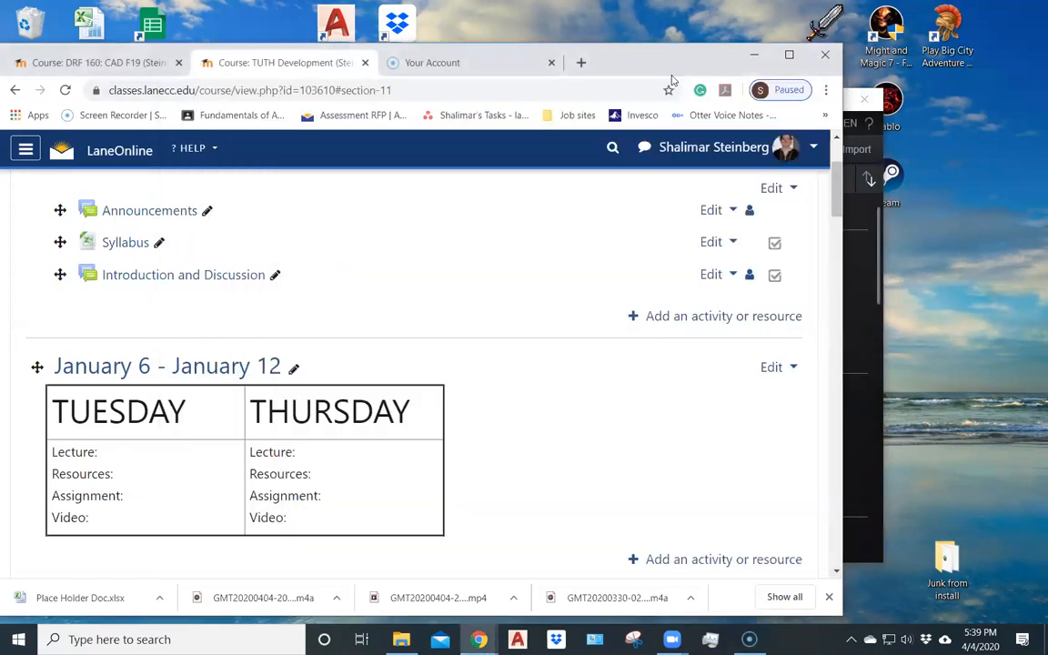
click(582, 63)
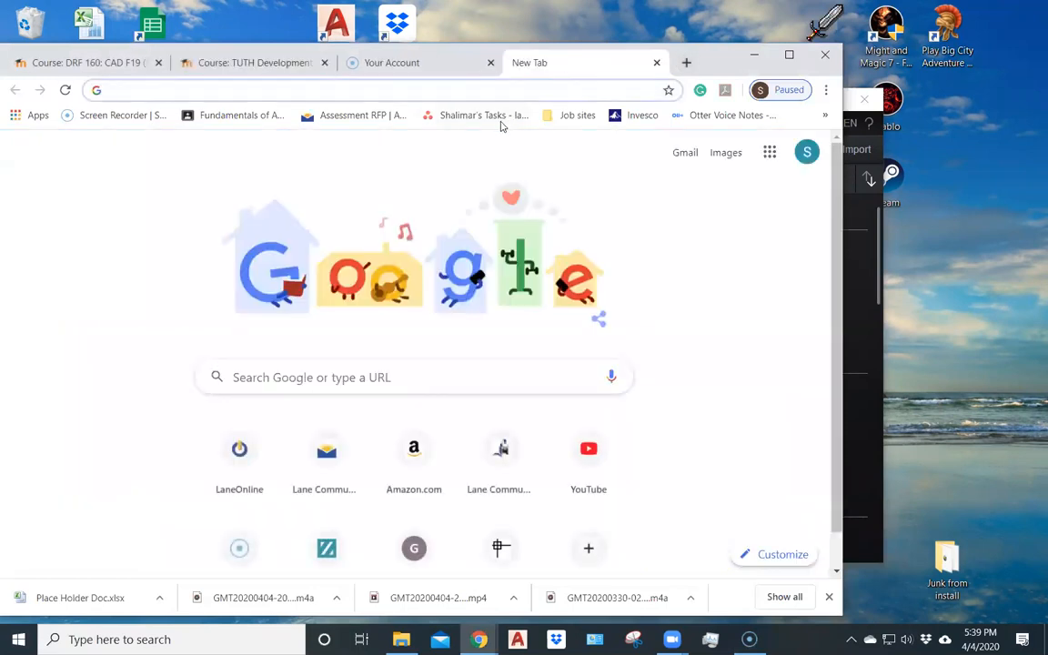
click(587, 483)
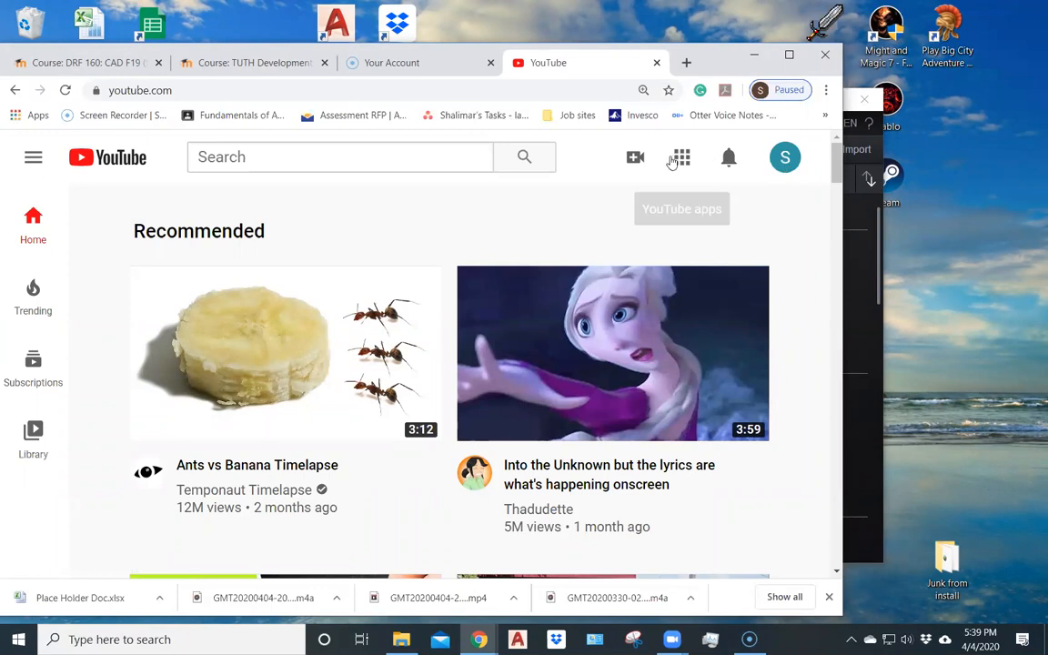
- Start a YouTube video upload and choose the "test record" file from the CAD Stuff\Videos folder
click(635, 159)
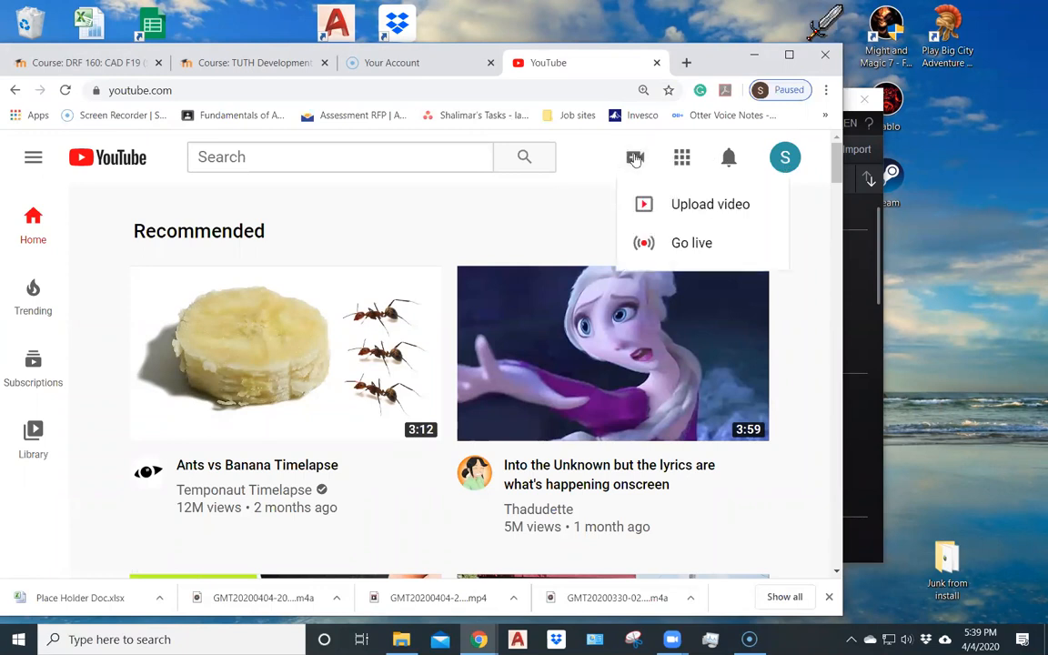
click(665, 205)
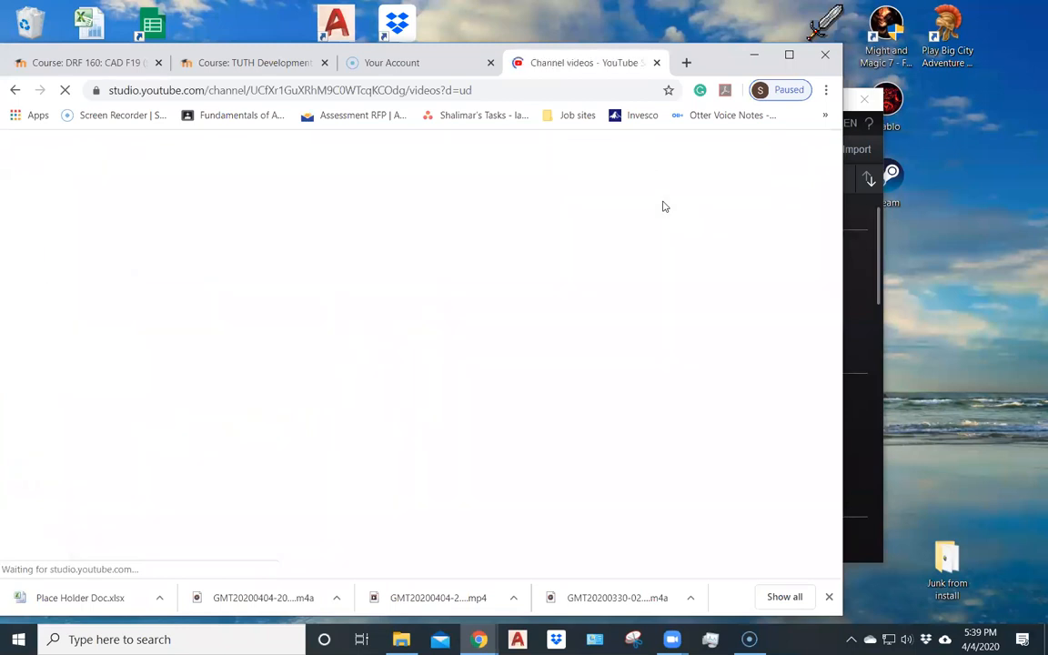
click(411, 448)
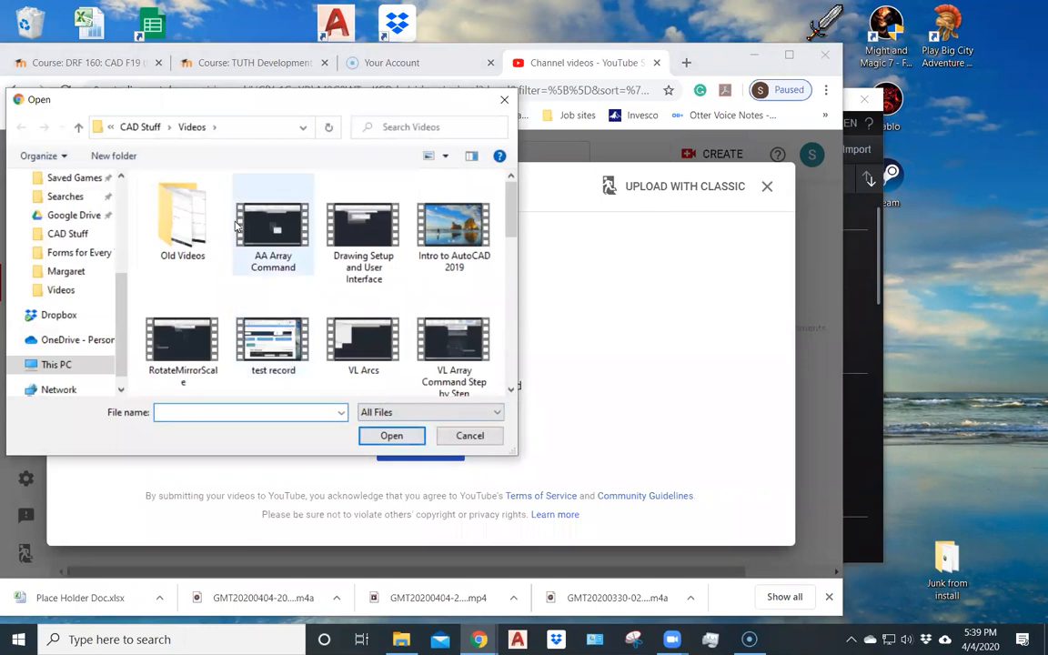
scroll(271, 310, down, 5)
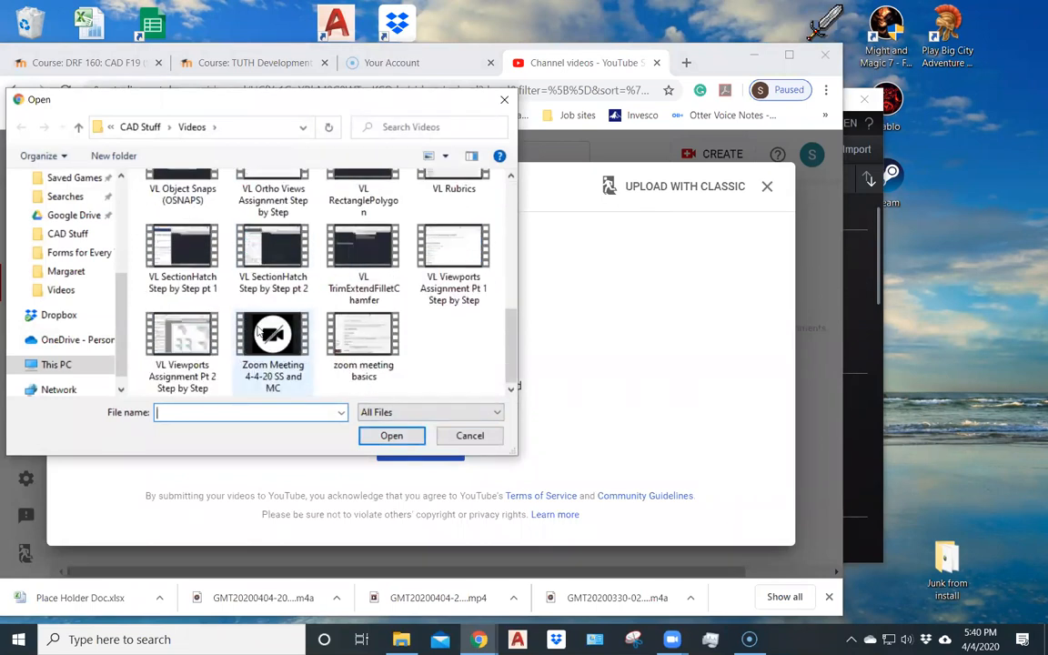
scroll(259, 332, up, 1)
scroll(259, 332, up, 5)
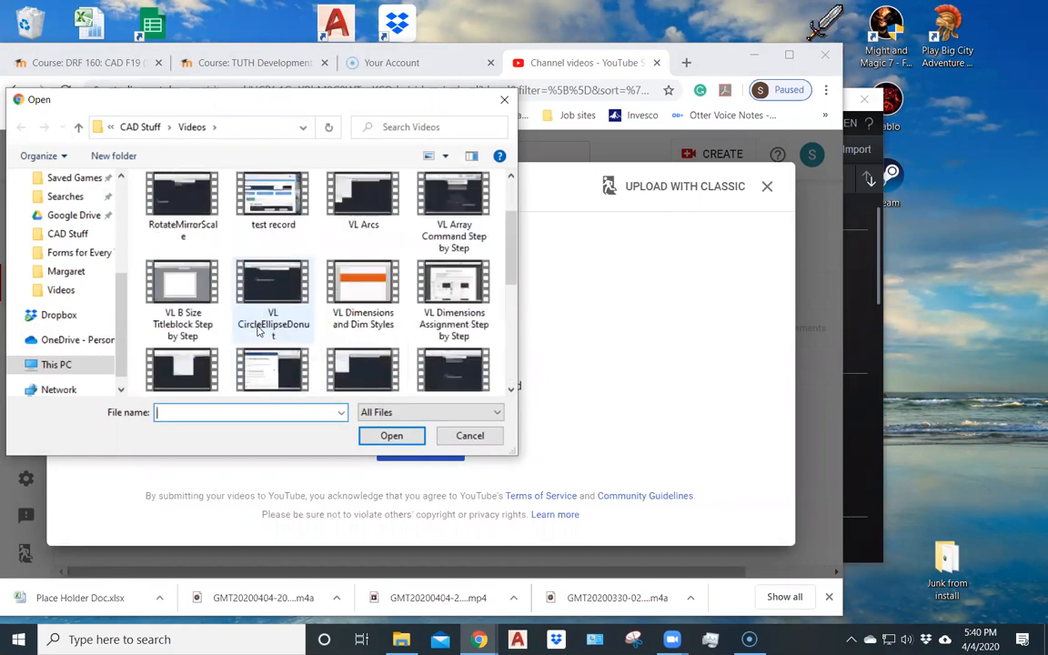
scroll(296, 316, up, 1)
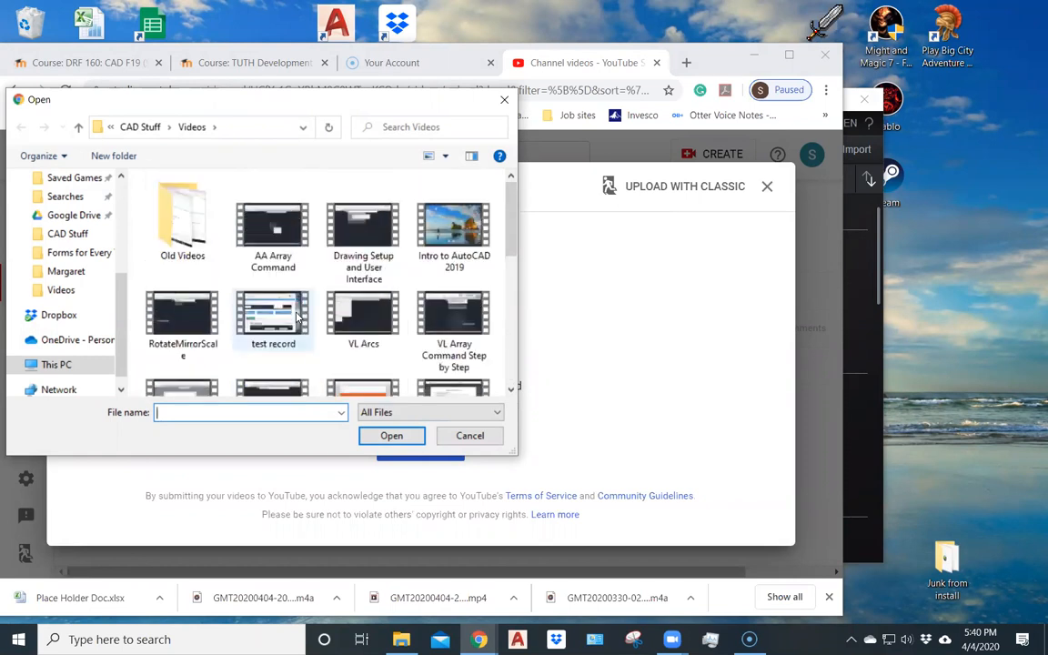
click(290, 315)
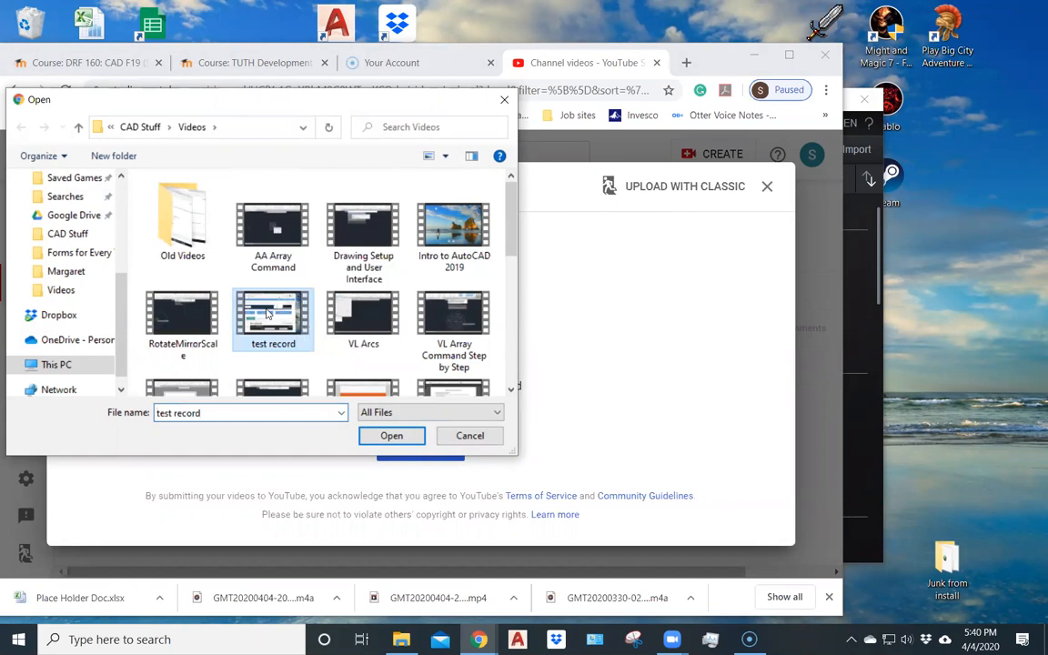
click(391, 436)
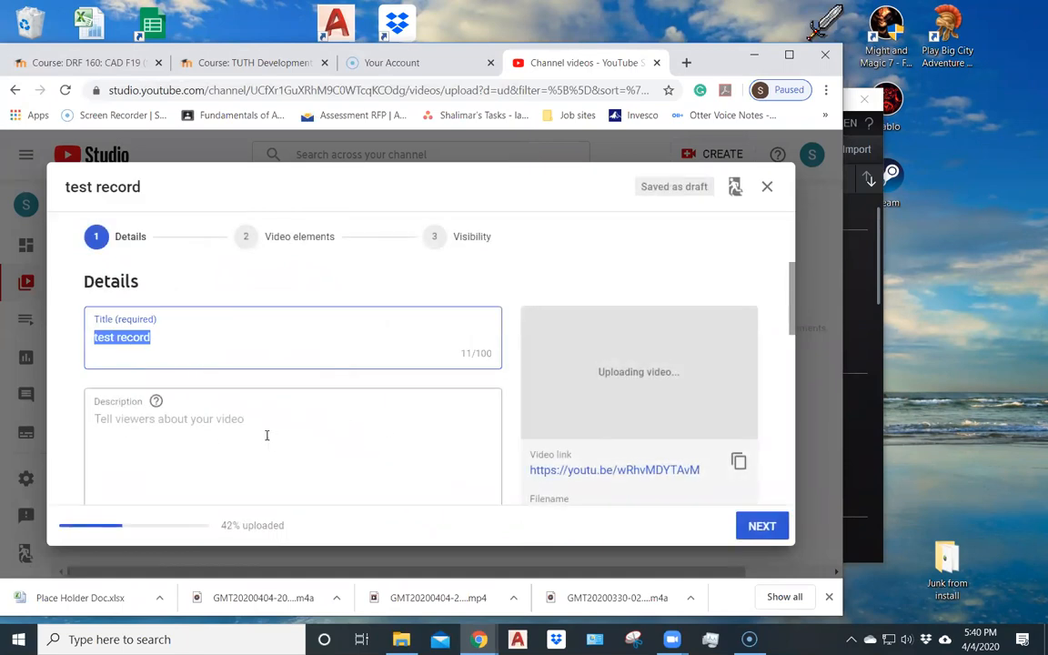
- Review the upload details through the audience setting and continue past the video elements to the visibility options
scroll(266, 436, down, 3)
scroll(105, 376, up, 2)
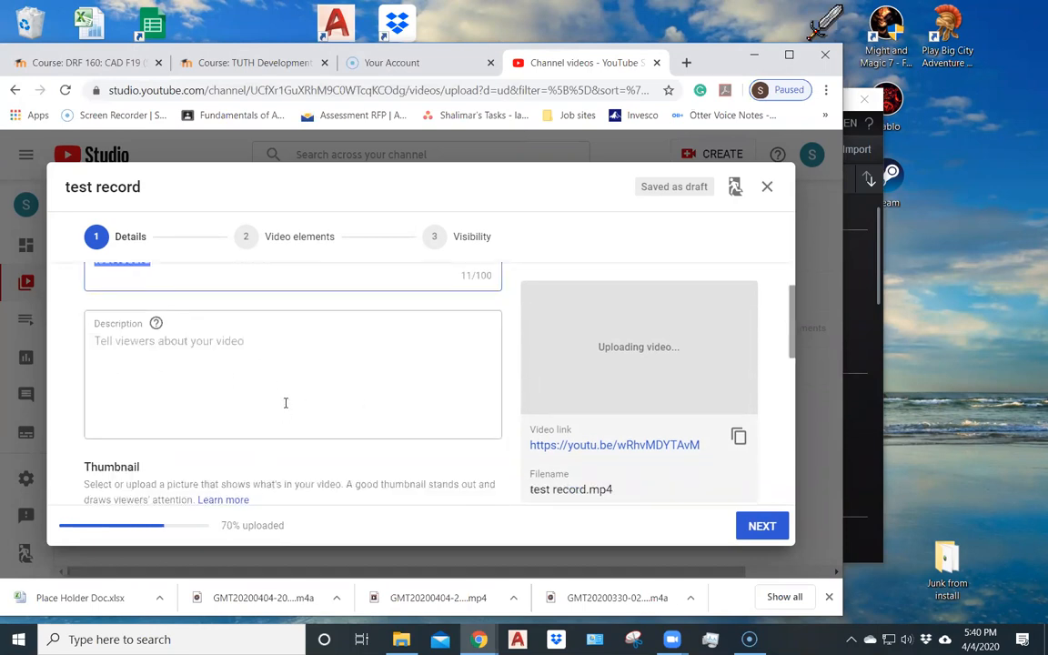
scroll(288, 425, down, 1)
scroll(300, 409, down, 5)
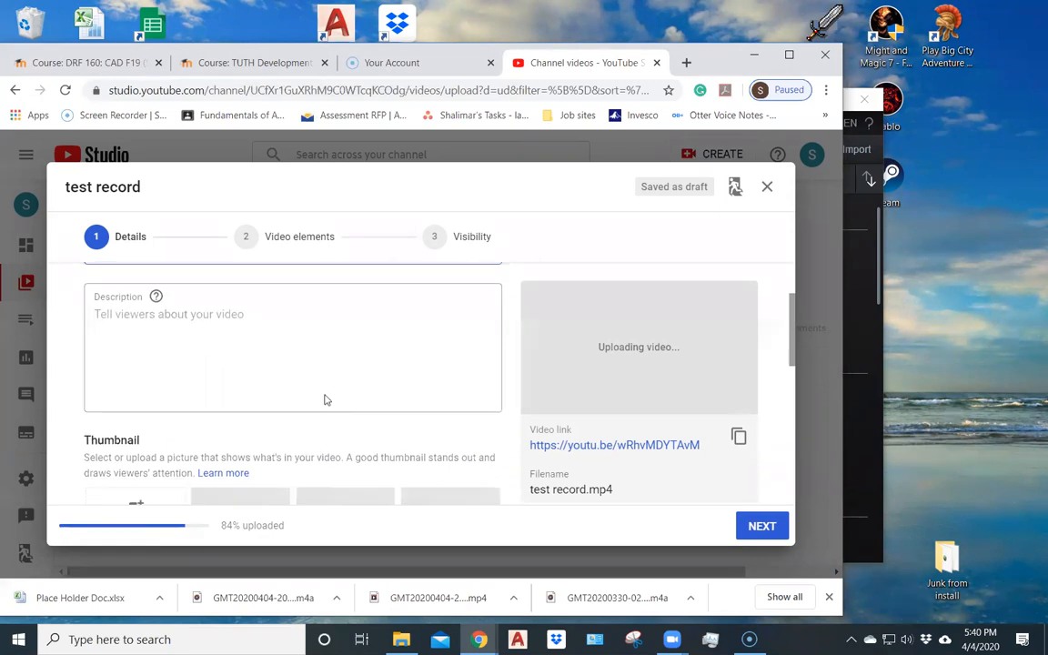
scroll(338, 392, down, 2)
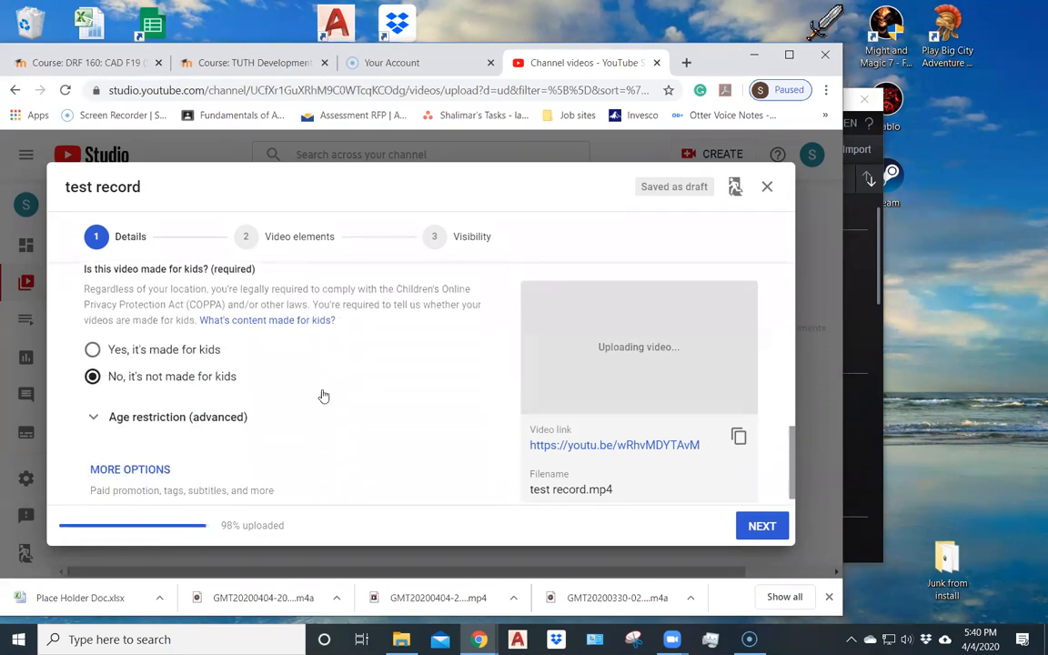
scroll(323, 395, down, 1)
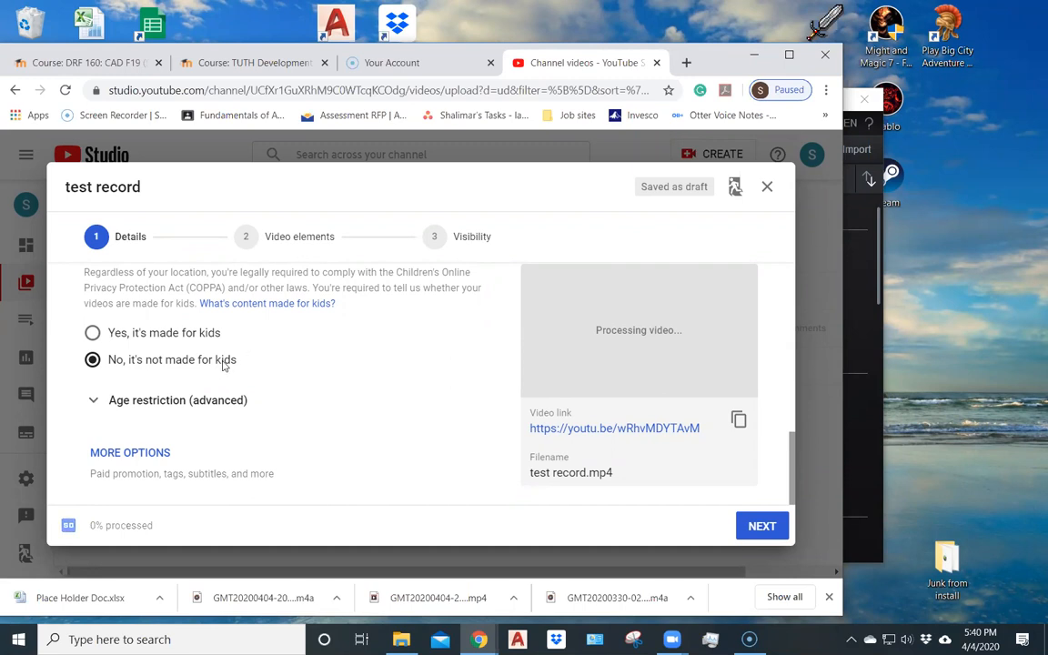
scroll(229, 355, up, 1)
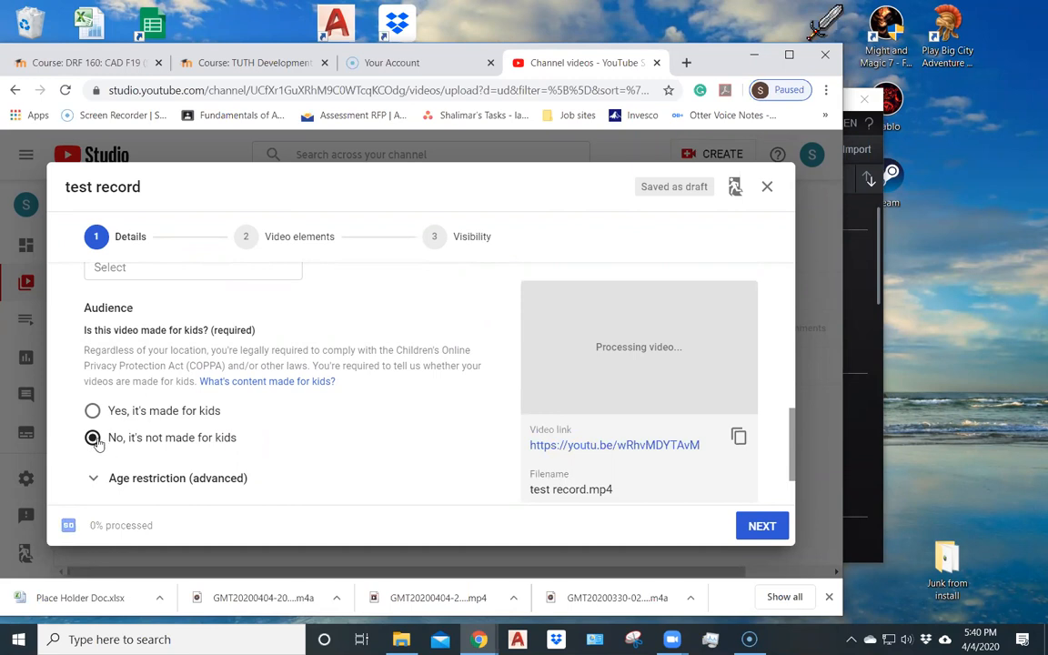
click(755, 525)
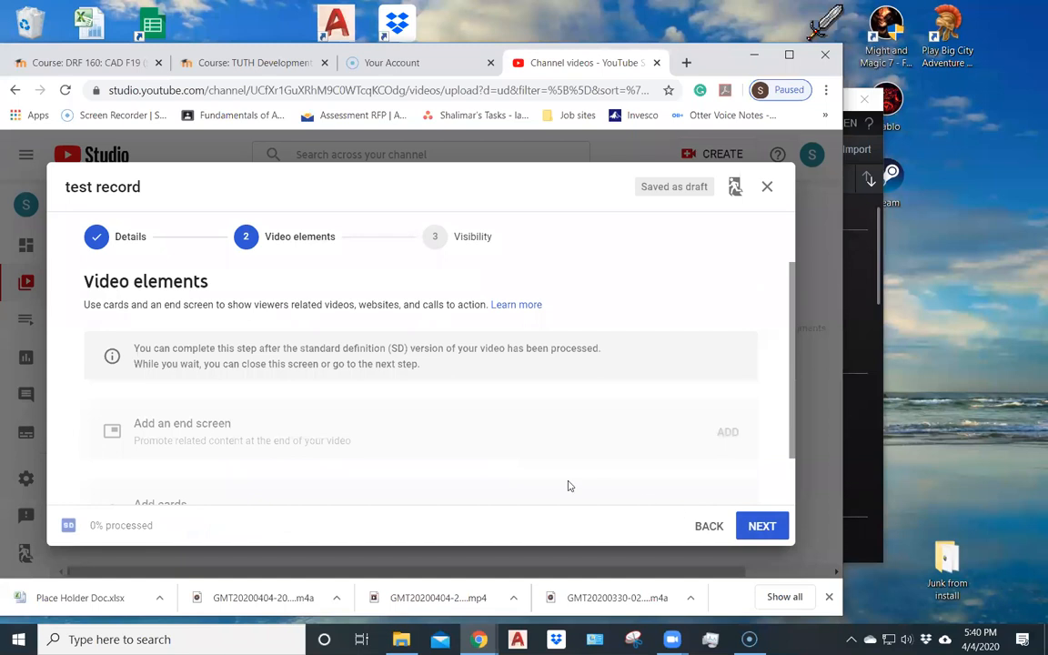
scroll(257, 375, down, 1)
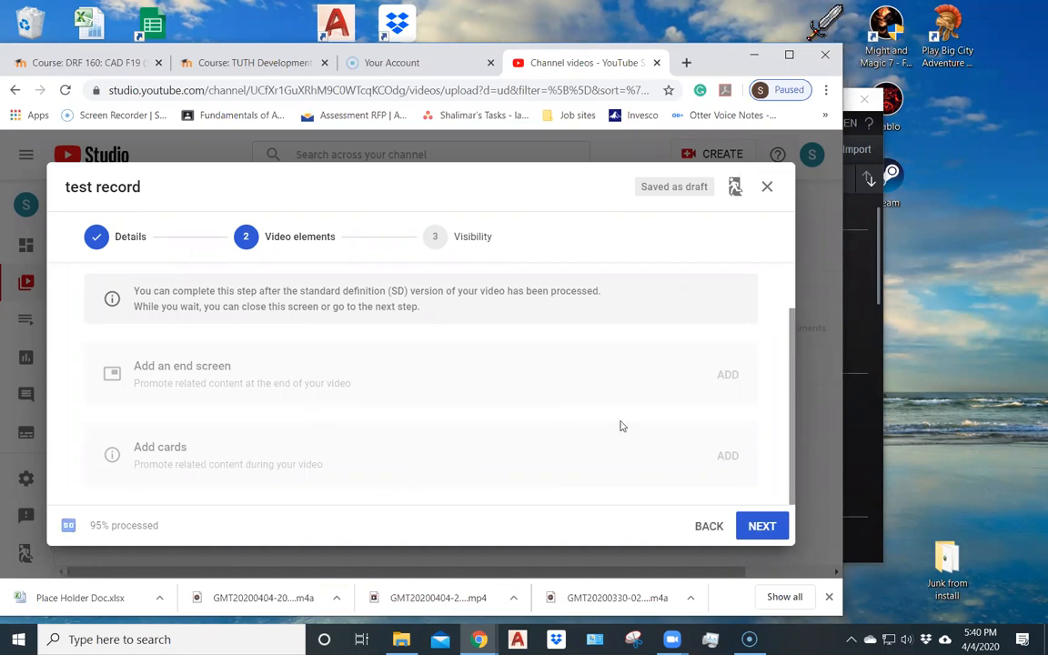
click(761, 526)
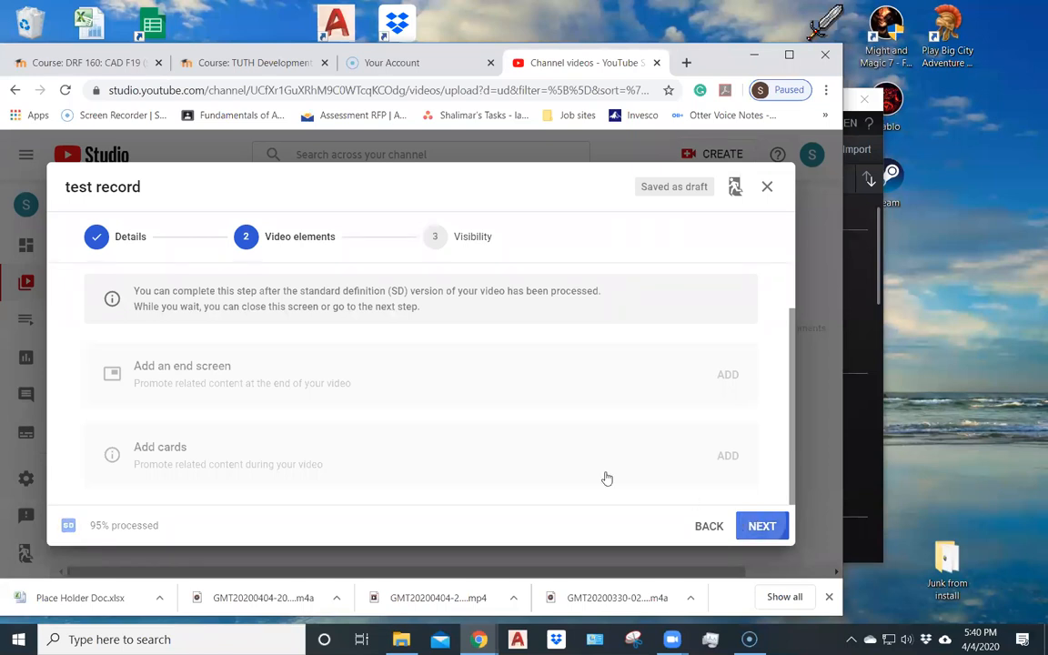
- Set the video's visibility to Unlisted and save it
scroll(132, 300, down, 1)
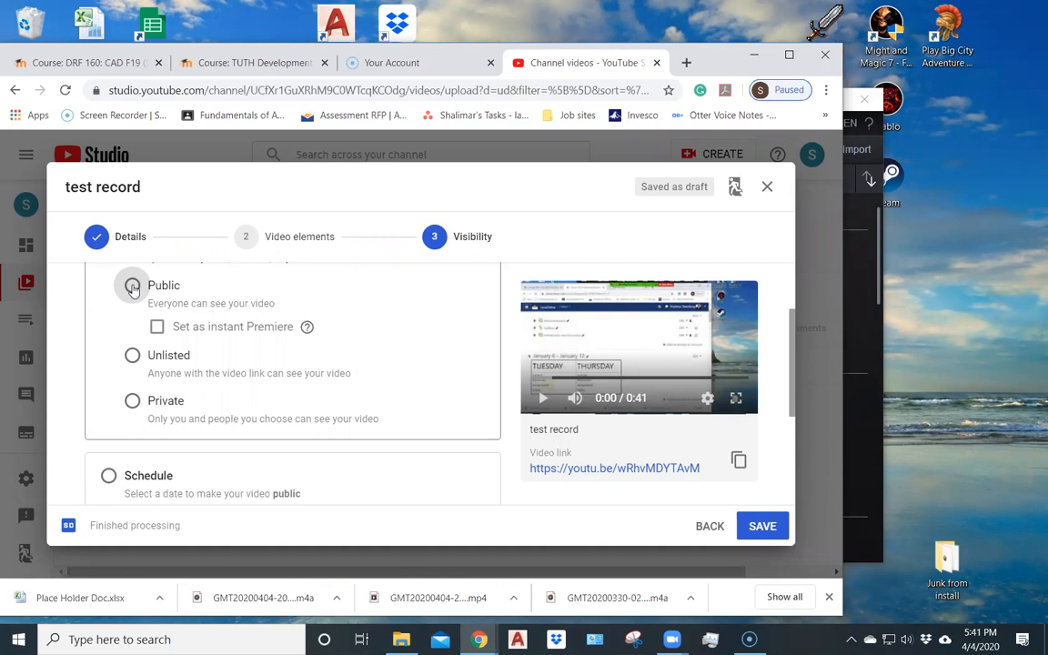
click(132, 355)
scroll(111, 329, down, 2)
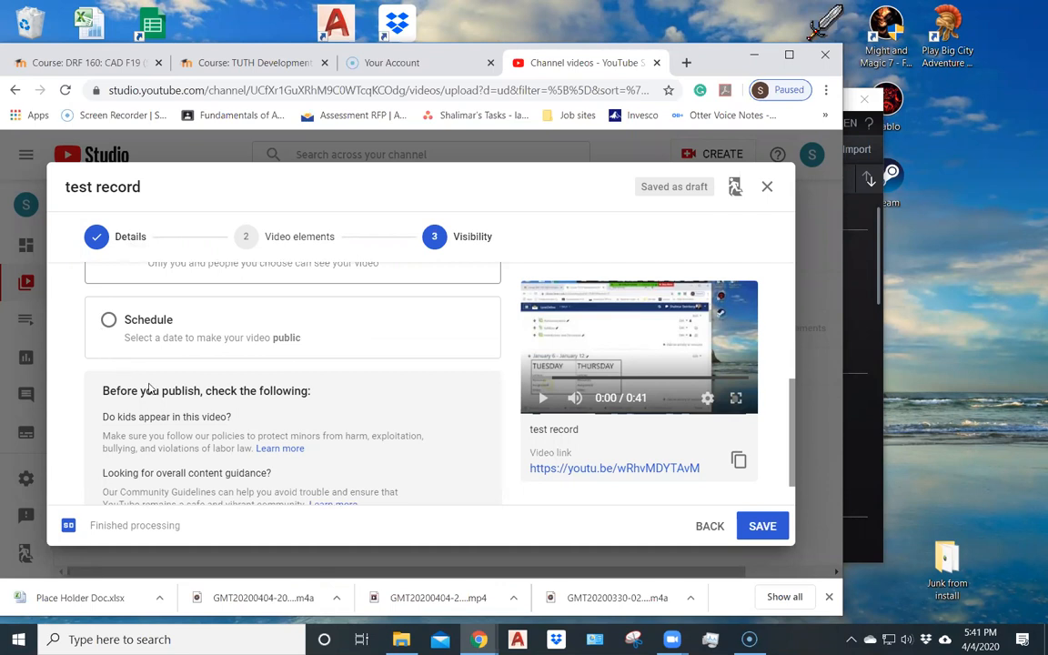
click(752, 526)
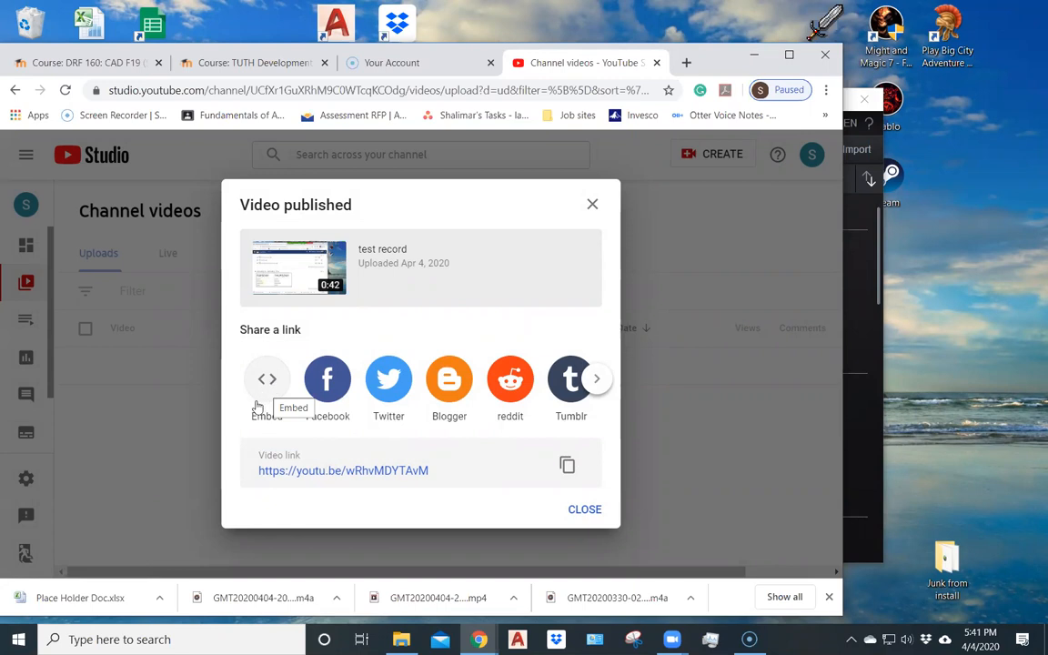
- Copy the published video's link address and close the sharing dialog
right_click(354, 474)
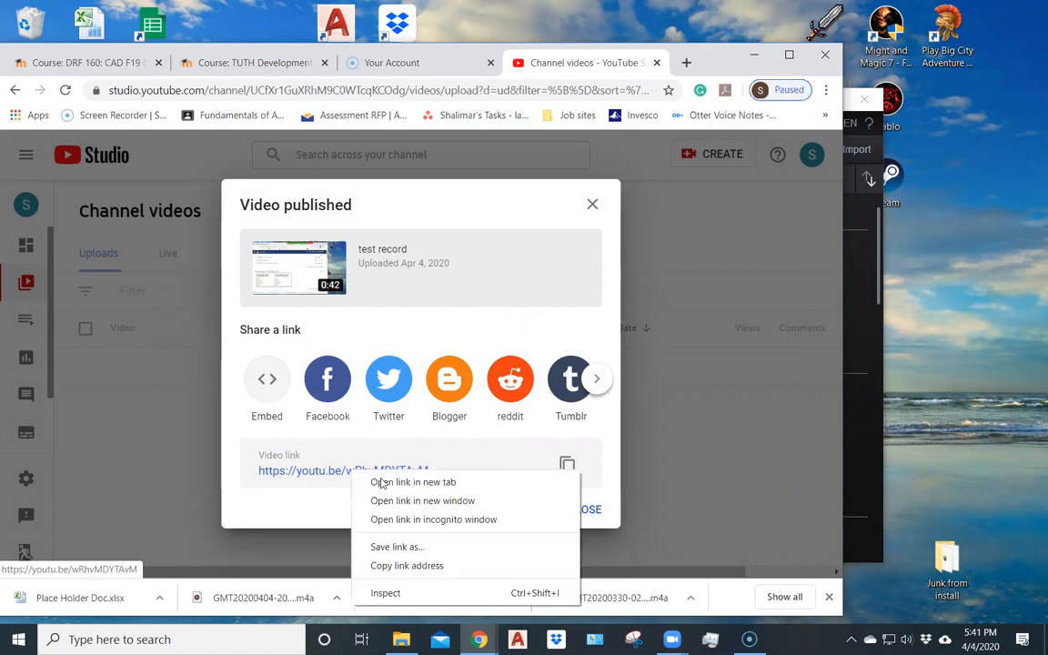
click(403, 566)
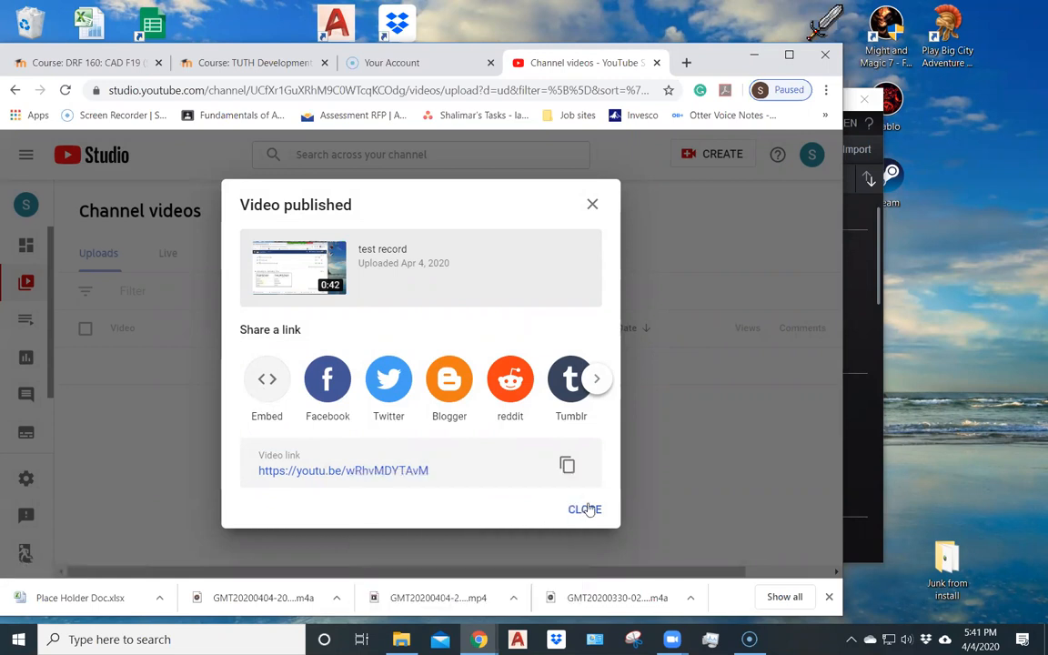
click(585, 509)
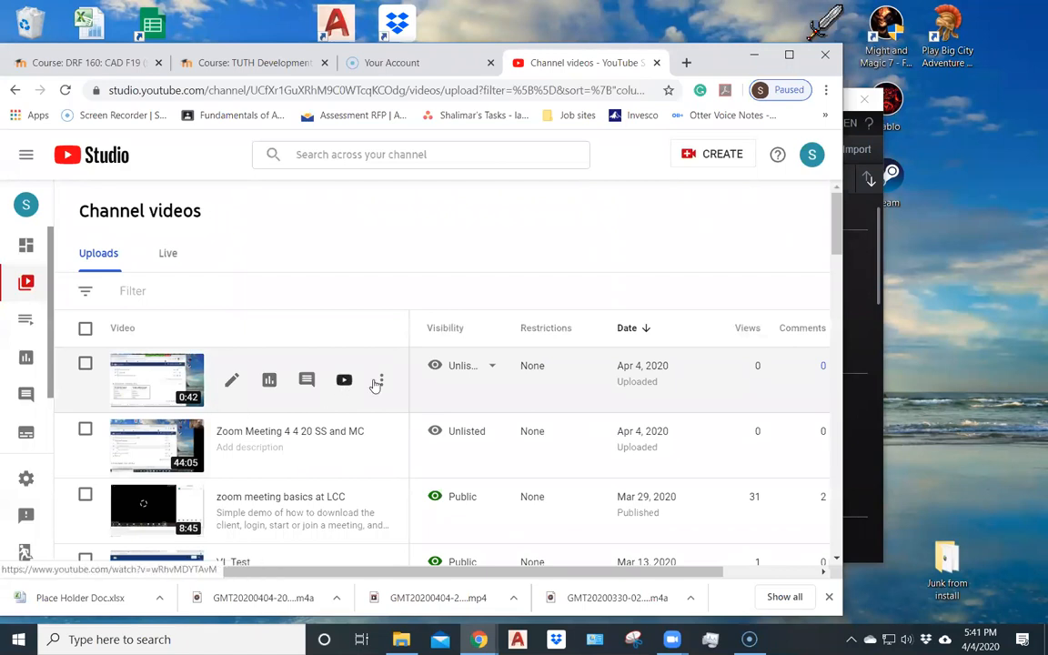
- Permanently delete the "test record" video from the channel's uploads, acknowledging that deletion can't be undone
click(383, 381)
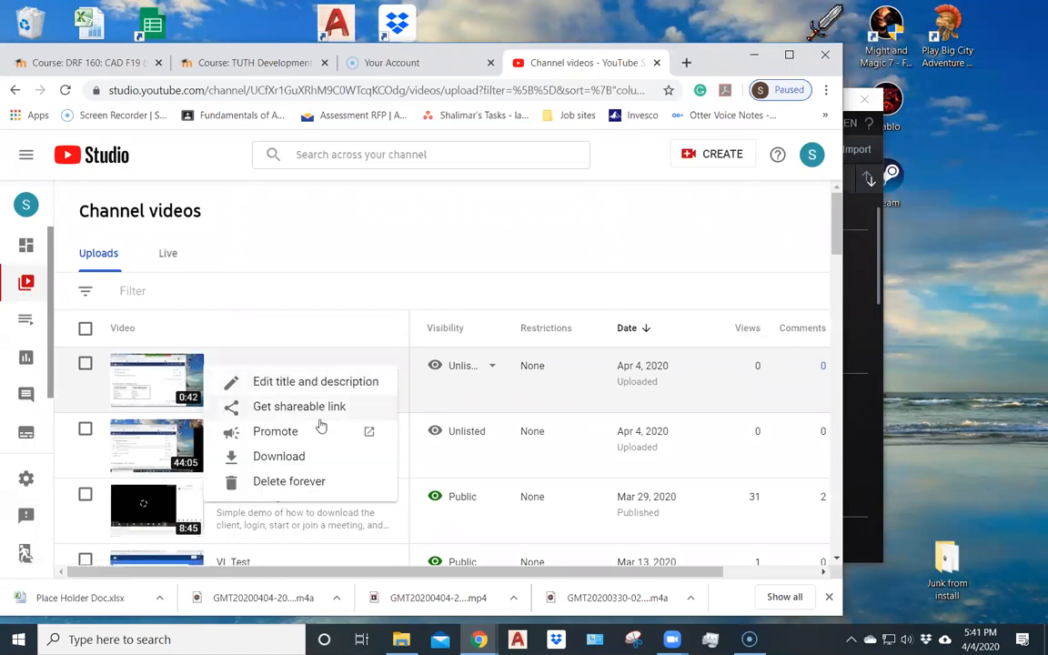
click(260, 487)
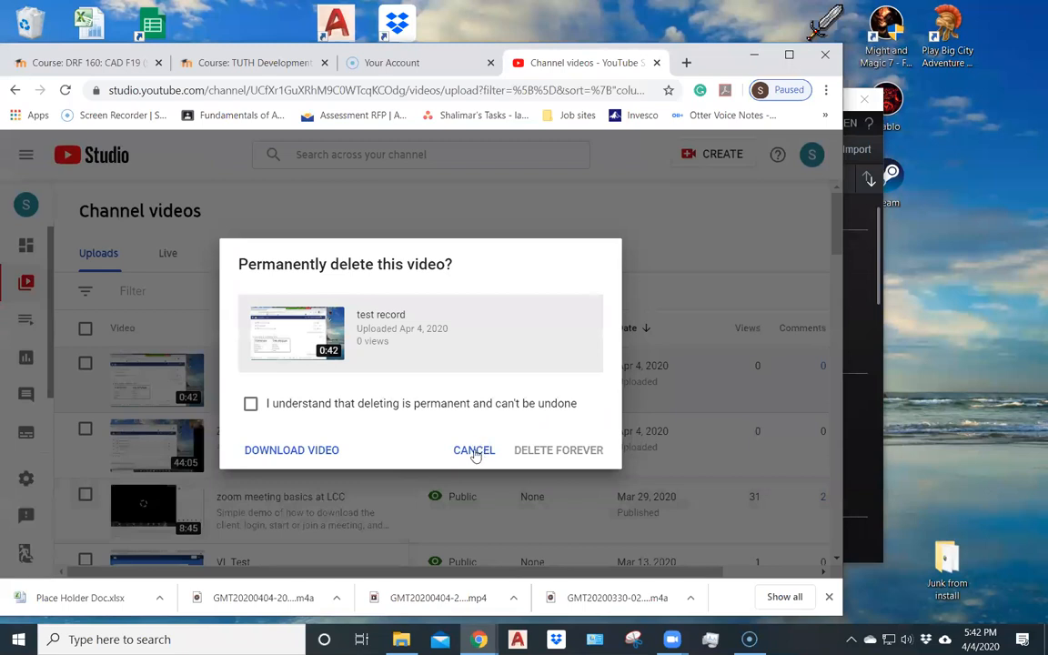
click(251, 405)
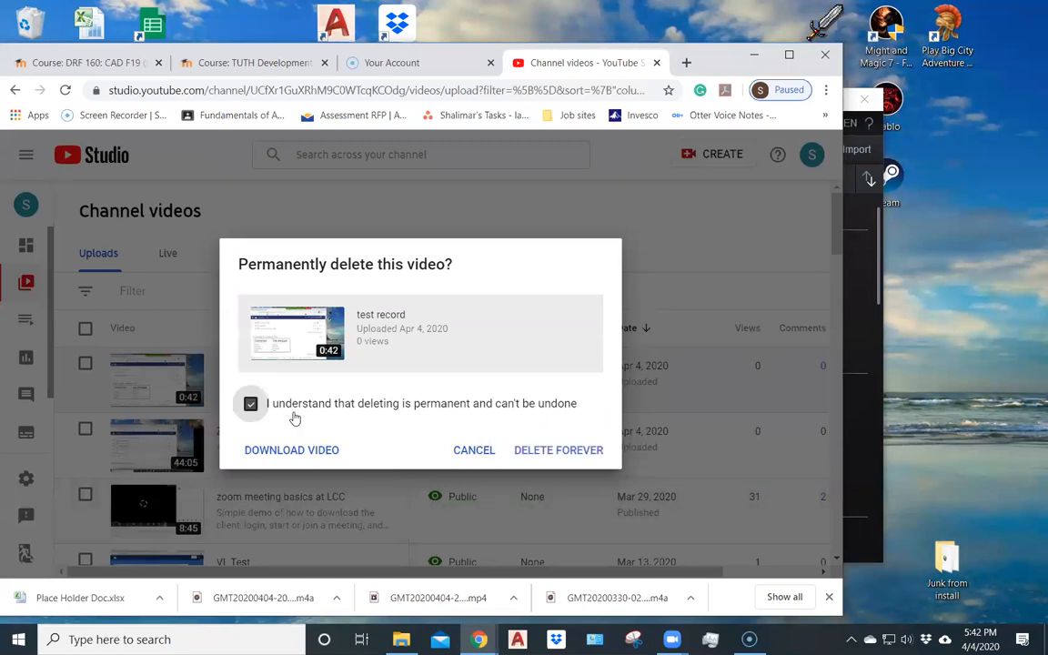
click(552, 452)
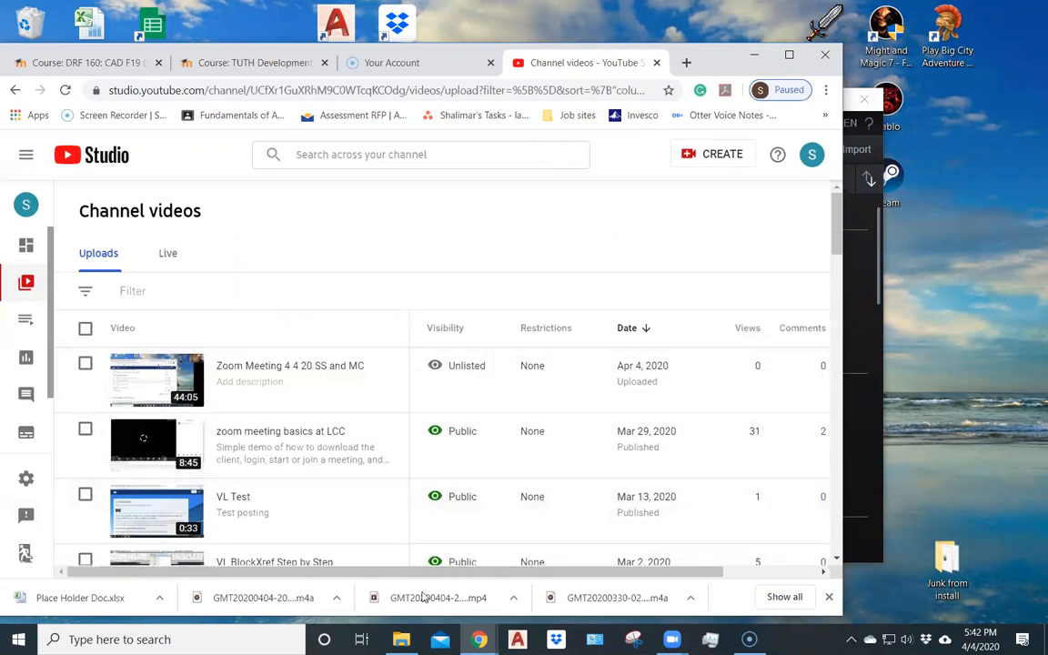
- Switch to the Screencast-O-Matic window
mouse_move(728, 627)
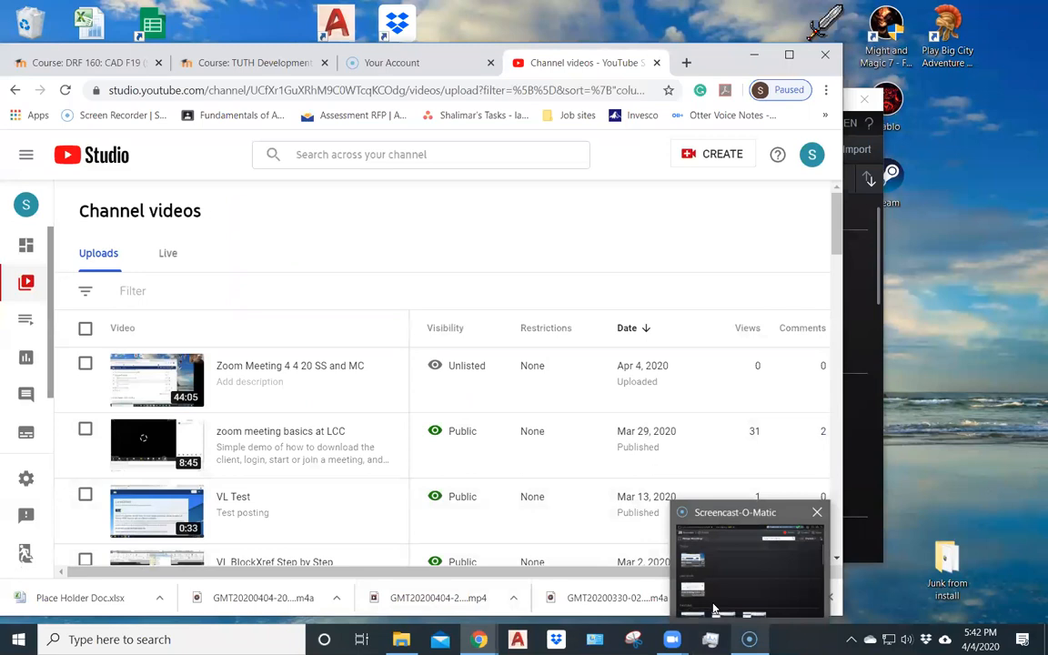